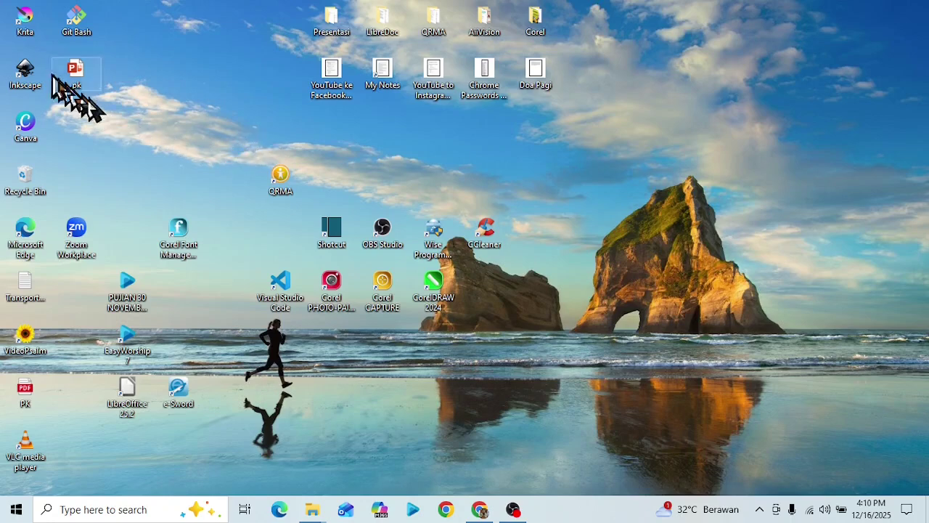
Start Inkscape and open the recent drawing catur.svg.
double_click(28, 70)
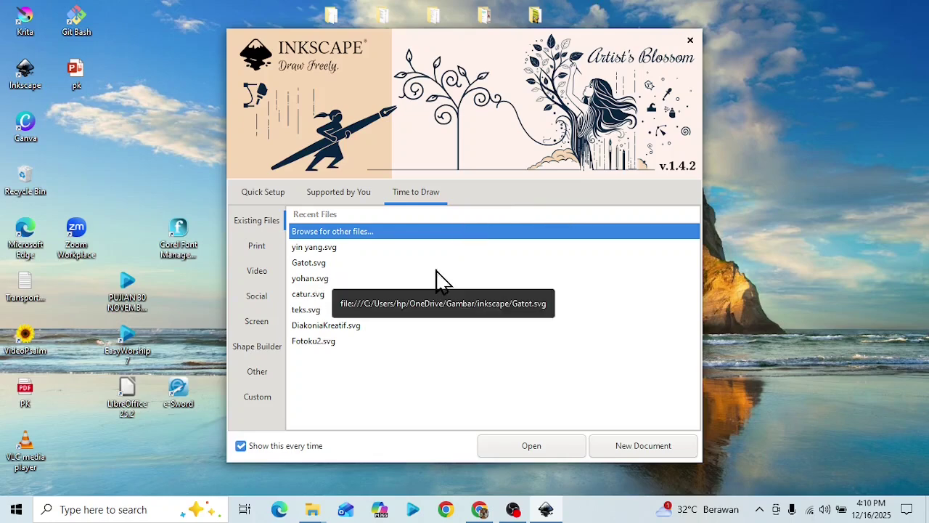
click(303, 296)
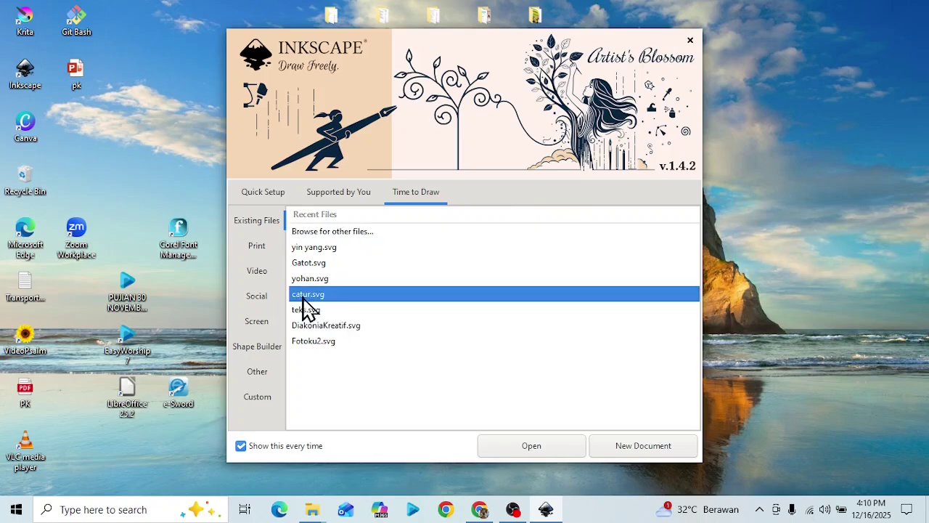
click(532, 445)
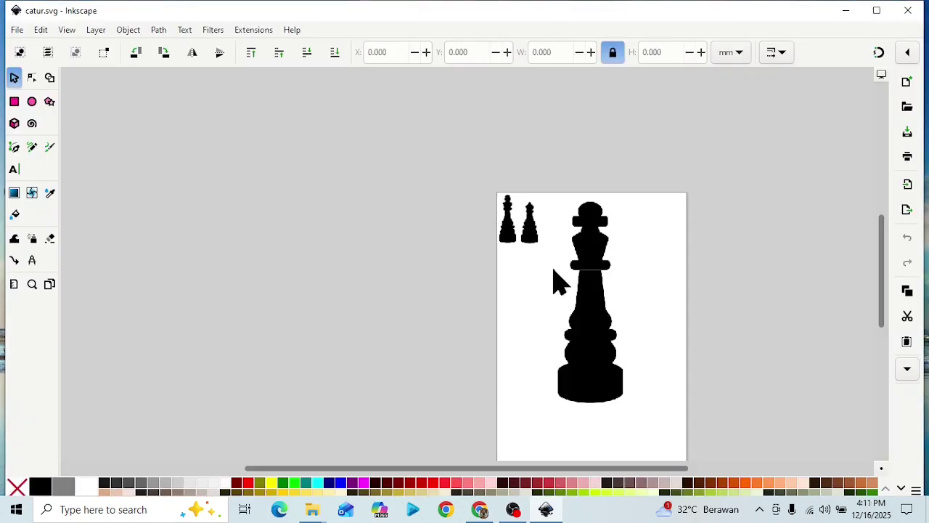
Show the export settings and narrow their pane to give the canvas more room.
key(ctrl+shift+e)
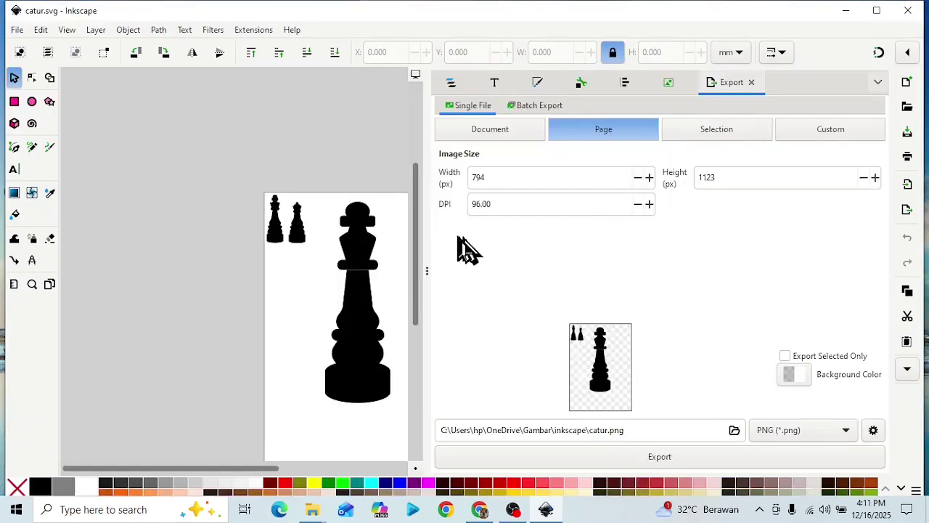
drag(429, 268, 513, 264)
drag(624, 281, 659, 284)
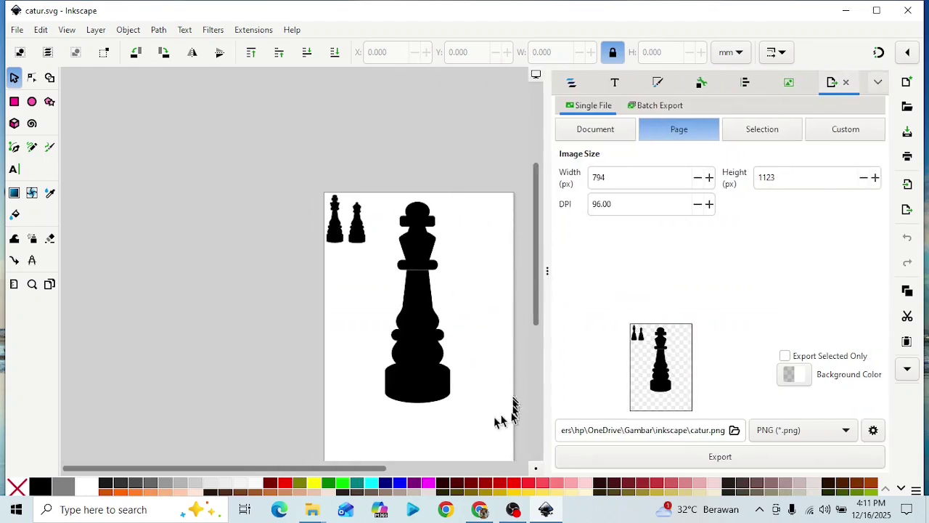
Select all parts of the large chess piece and move them to about X 9, Y 71 mm on the page, then deselect.
drag(473, 412, 377, 195)
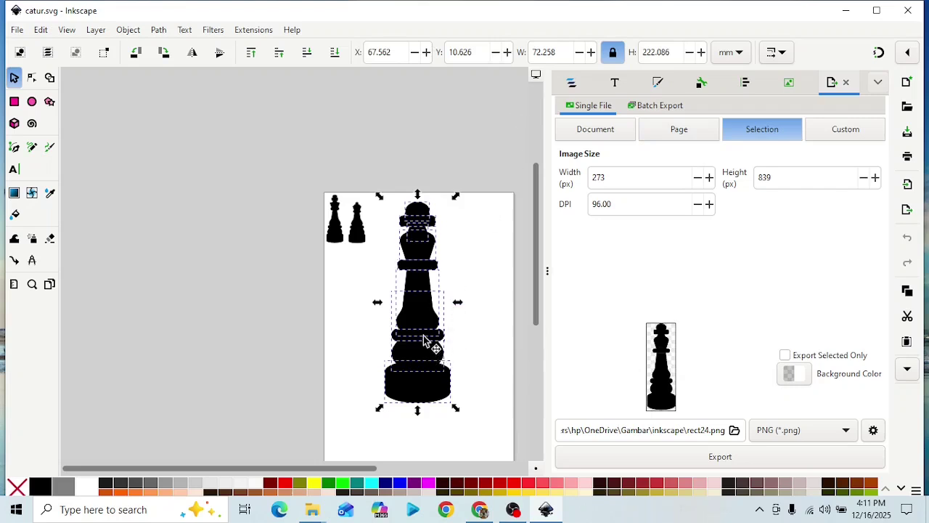
drag(424, 328, 371, 380)
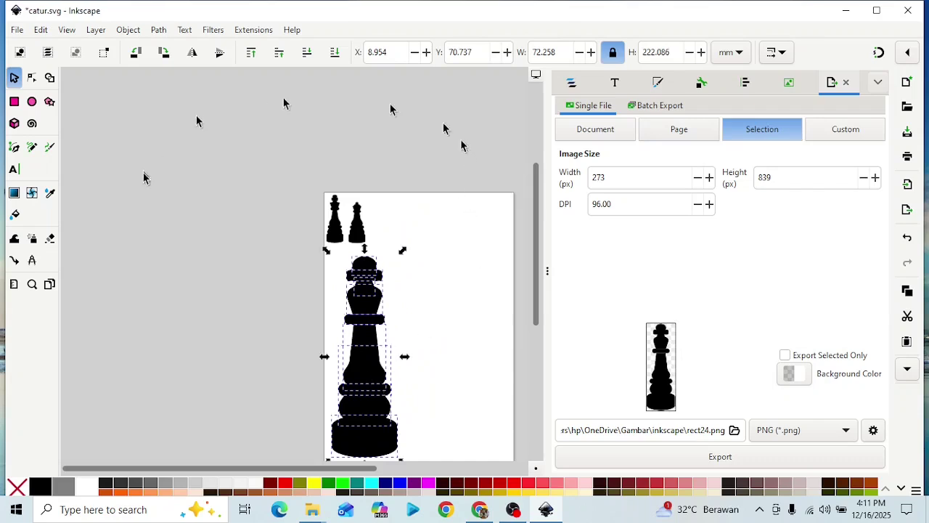
click(130, 154)
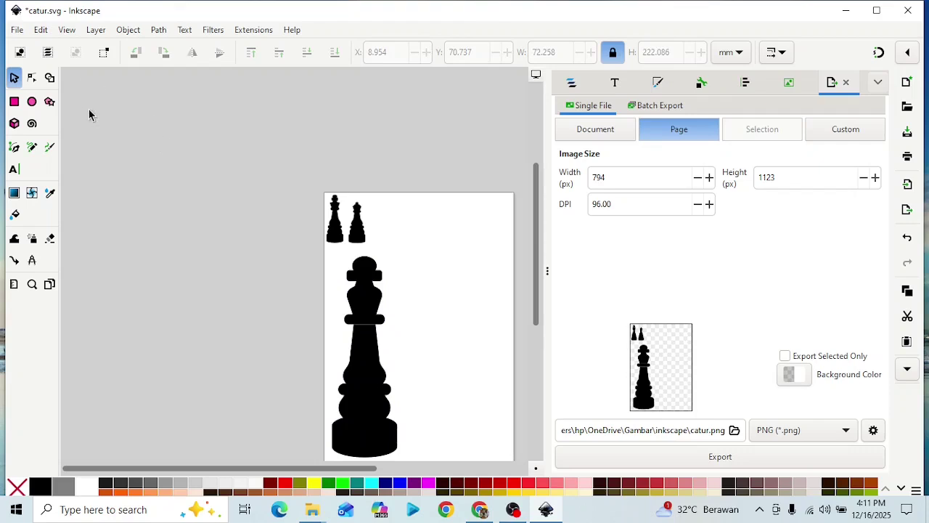
Begin importing an image, look through the photos in the pendeta folder, and switch to the Pictures folder.
click(18, 30)
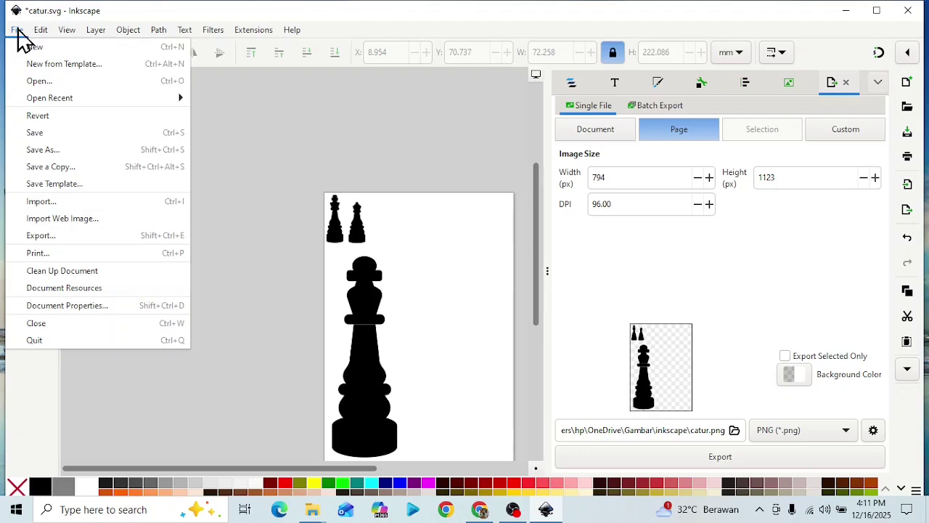
click(55, 203)
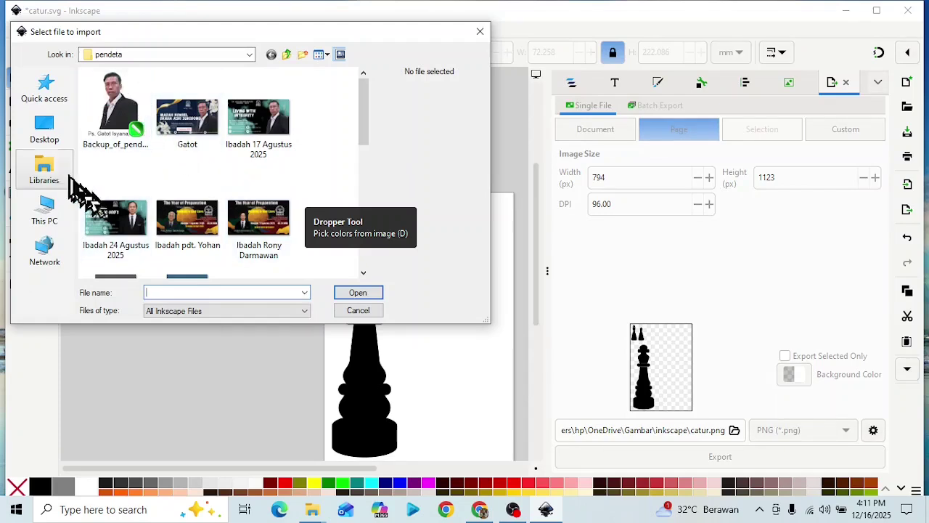
scroll(214, 193, down, 3)
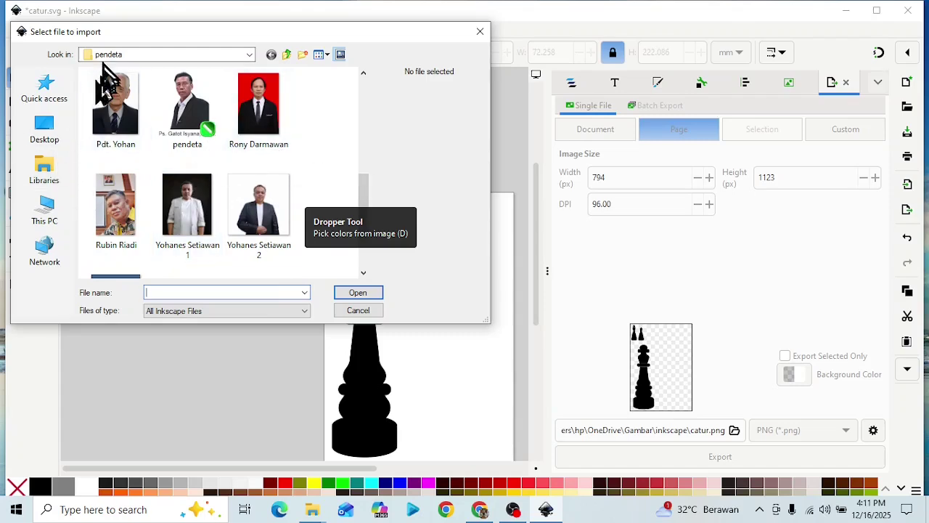
scroll(135, 203, down, 1)
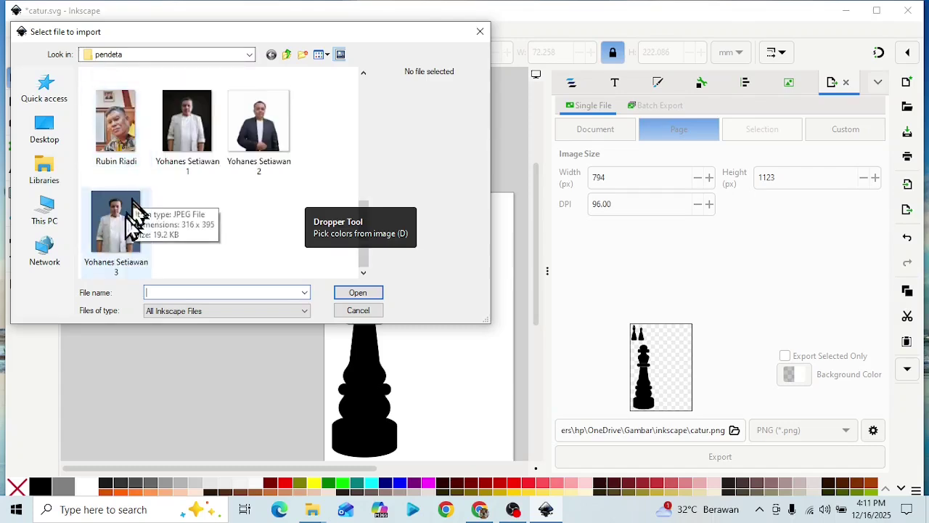
click(123, 212)
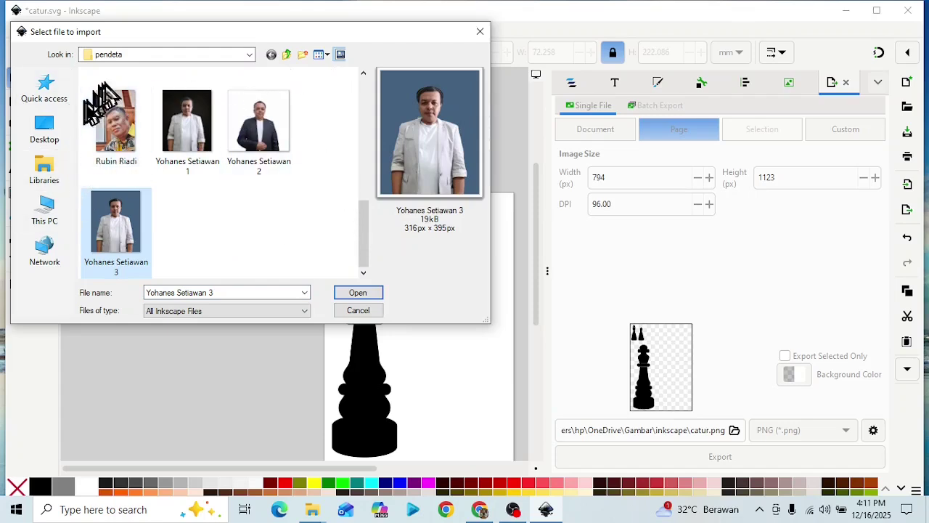
click(249, 55)
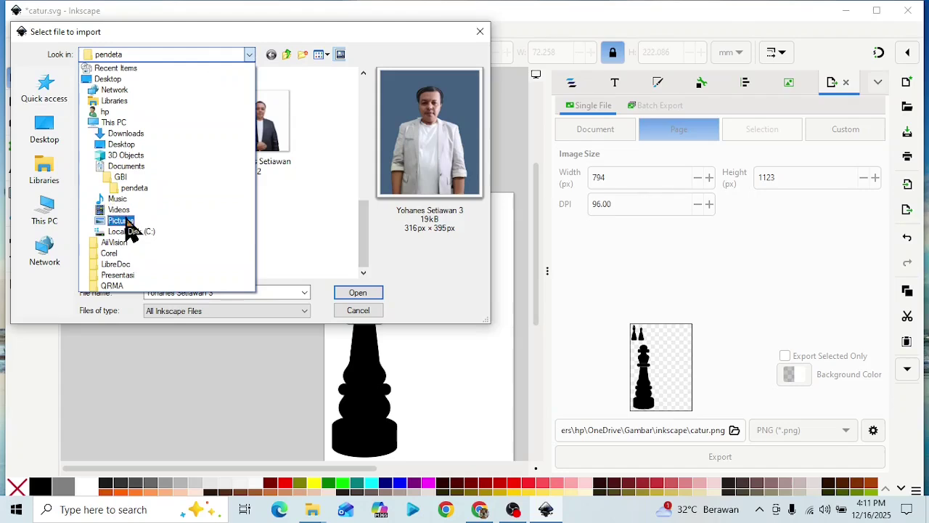
click(128, 220)
Import the faded portrait photo of the woman as an embedded image, with DPI from file and automatic rendering mode.
scroll(129, 231, up, 10)
scroll(245, 206, down, 6)
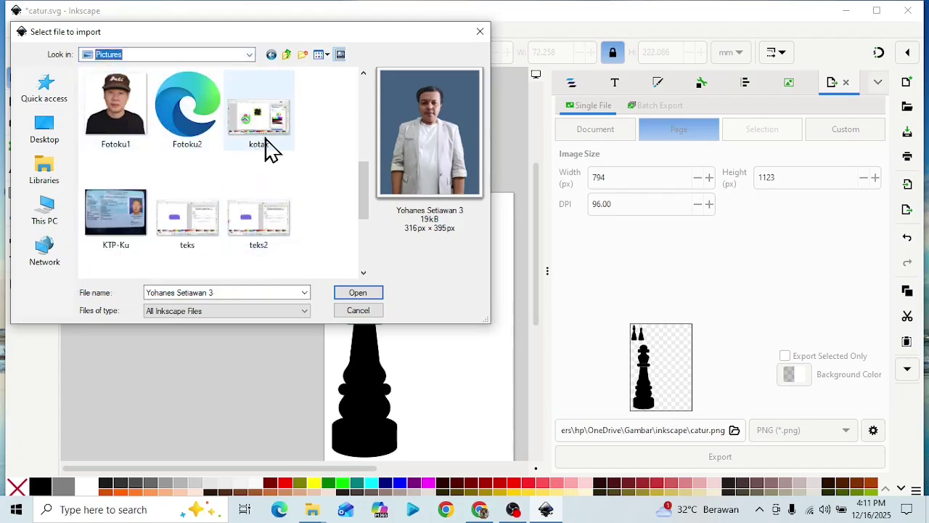
click(130, 129)
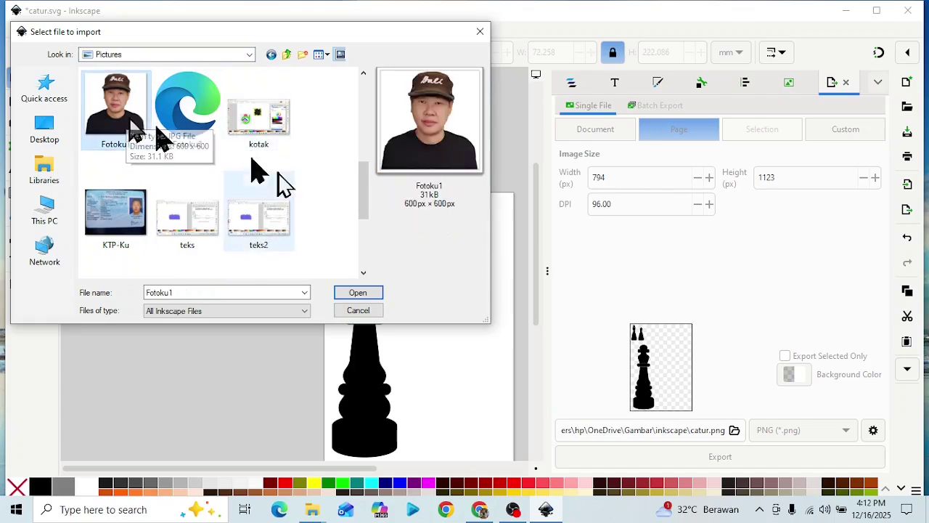
scroll(261, 182, up, 3)
scroll(259, 182, down, 1)
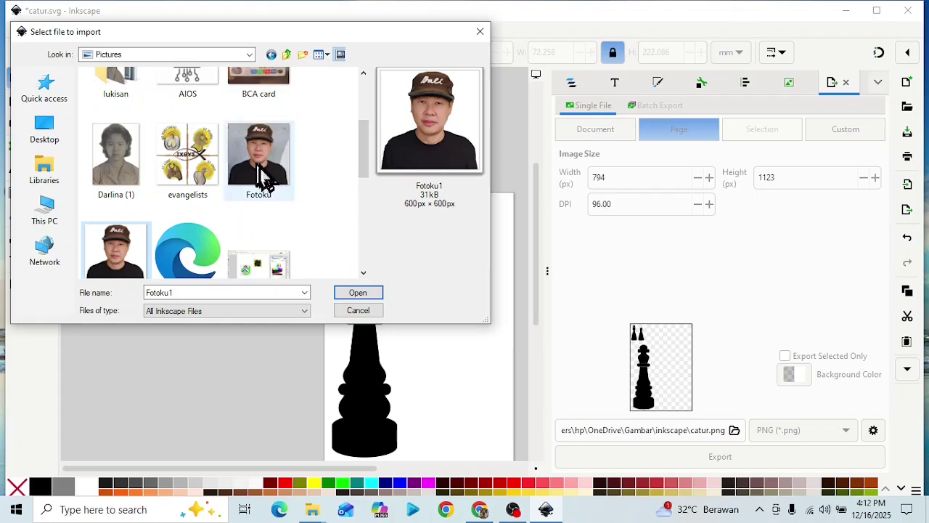
click(114, 161)
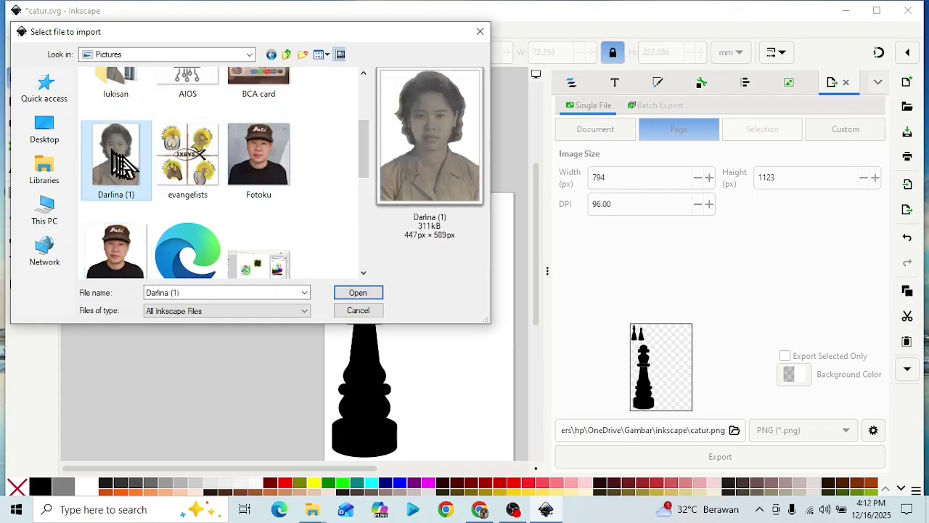
click(358, 292)
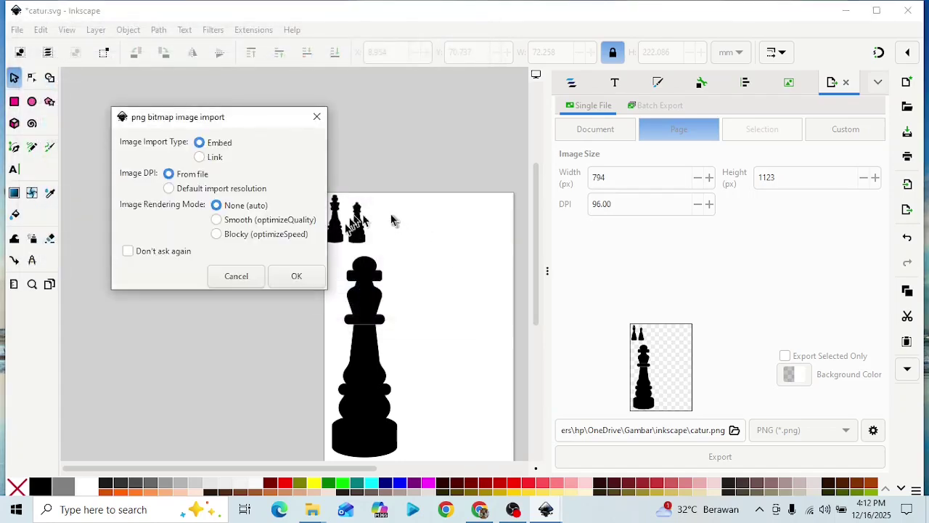
click(300, 278)
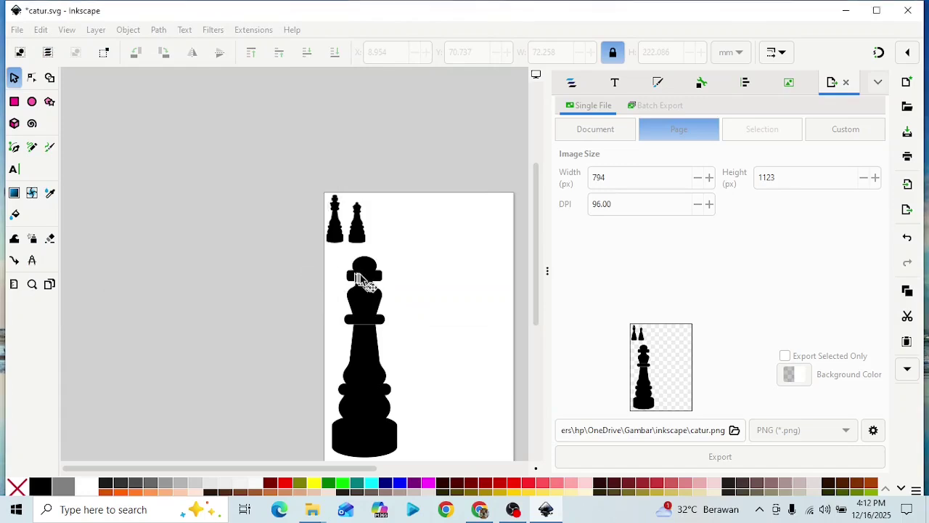
Move the imported portrait onto the empty canvas beside the page, at about X -135, Y 16 mm.
drag(319, 270, 228, 249)
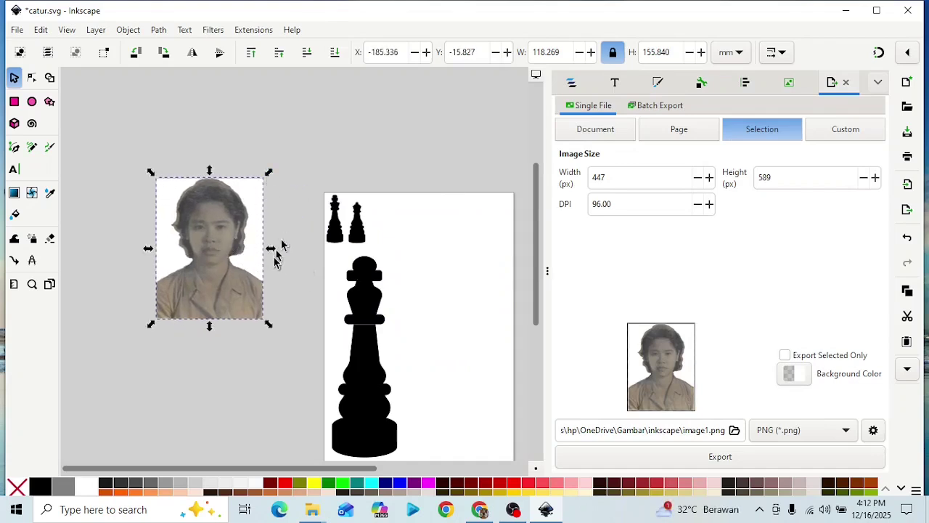
ctrl+scroll(274, 256, up, 2)
drag(176, 276, 270, 311)
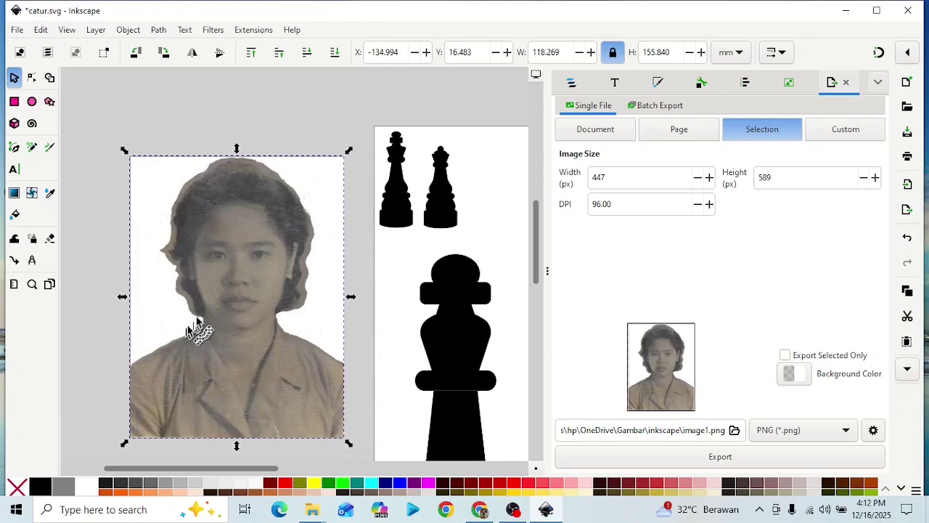
Start a Pen path at the portrait's left image edge and trace along the shoulder, neck and lower left hair.
click(15, 147)
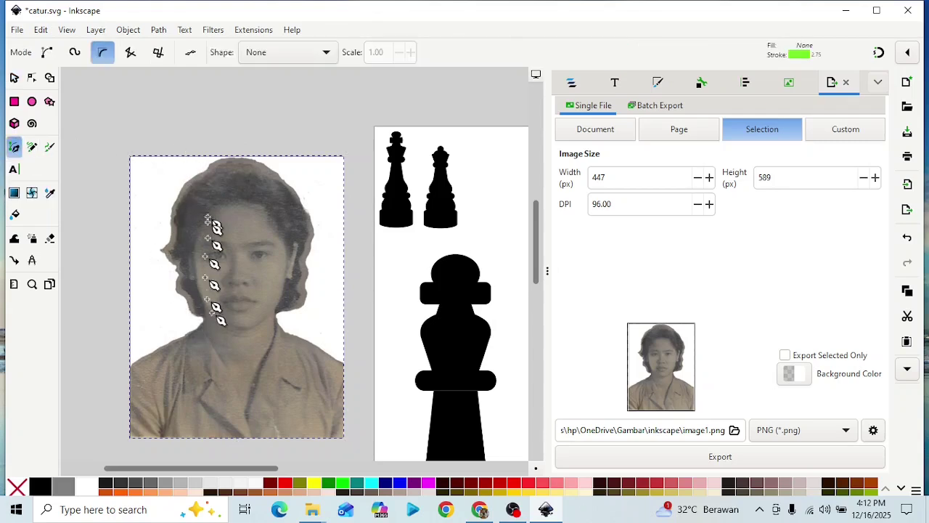
scroll(224, 328, up, 1)
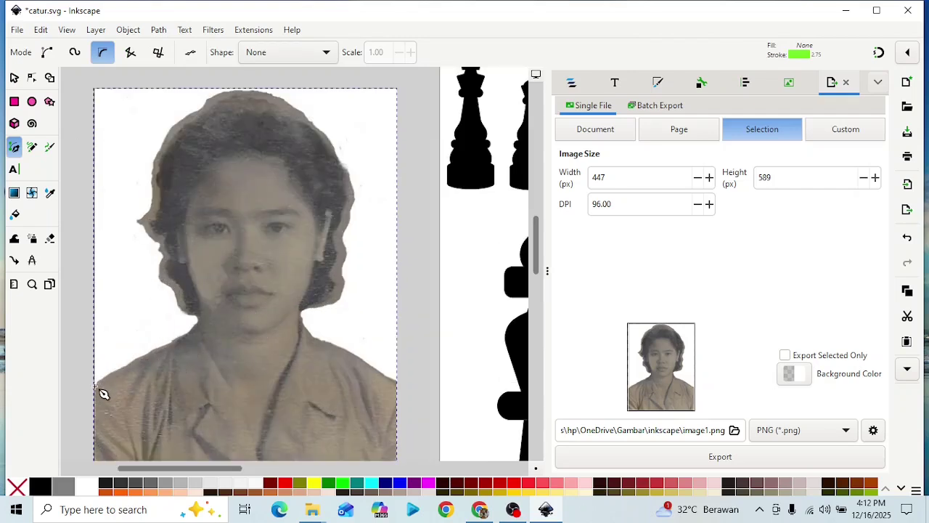
scroll(103, 392, up, 1)
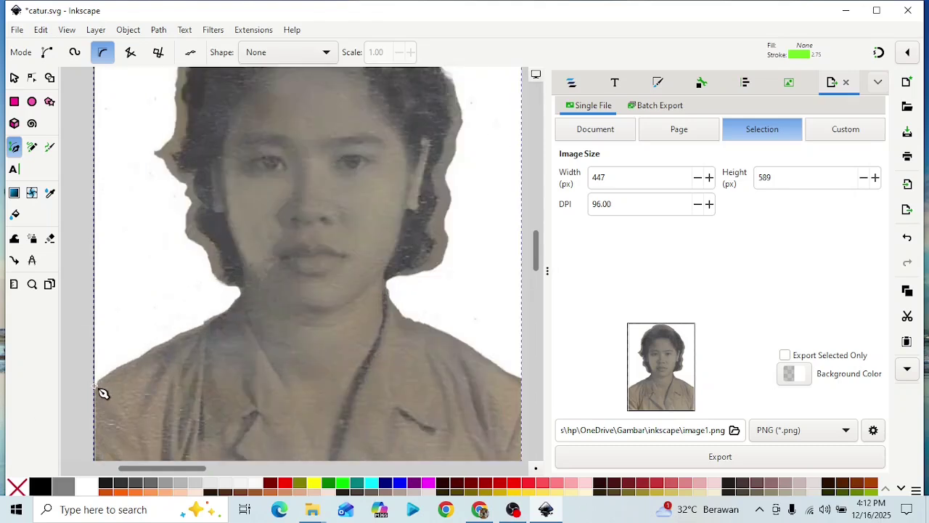
click(94, 384)
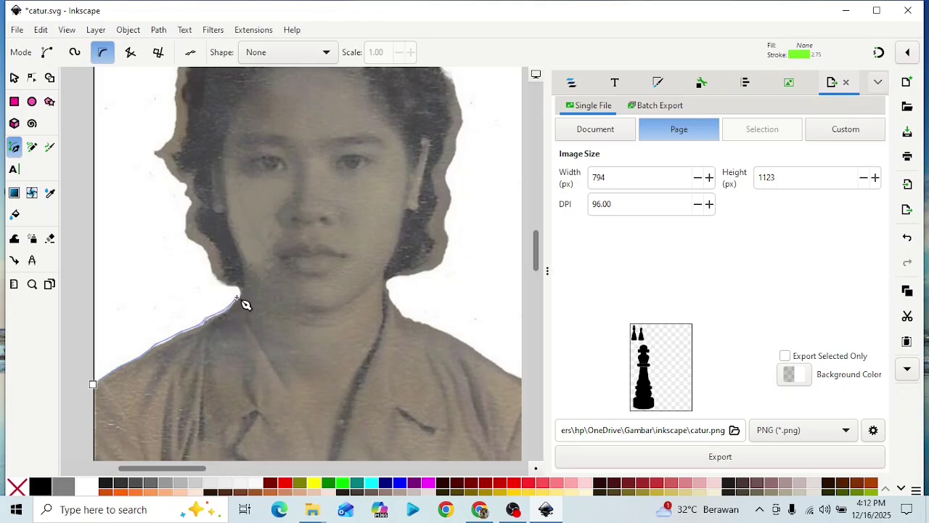
scroll(246, 303, up, 2)
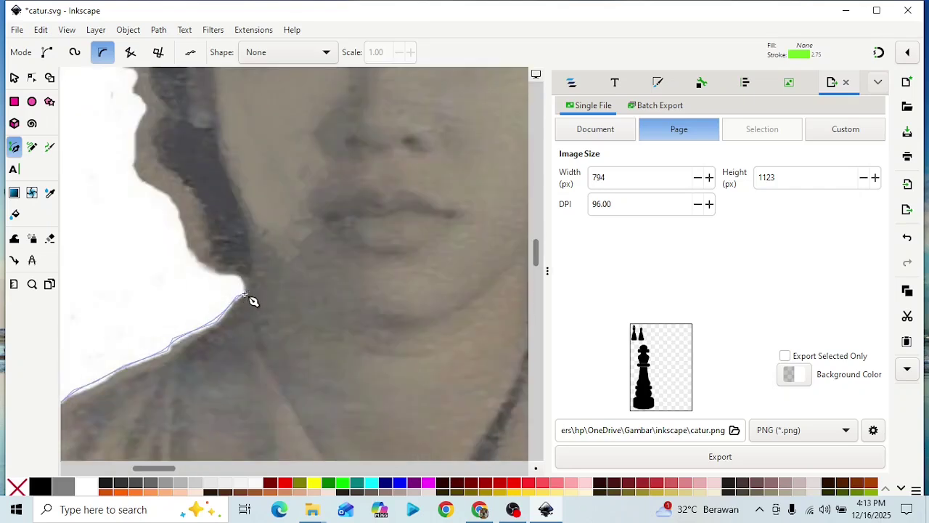
click(240, 280)
click(194, 258)
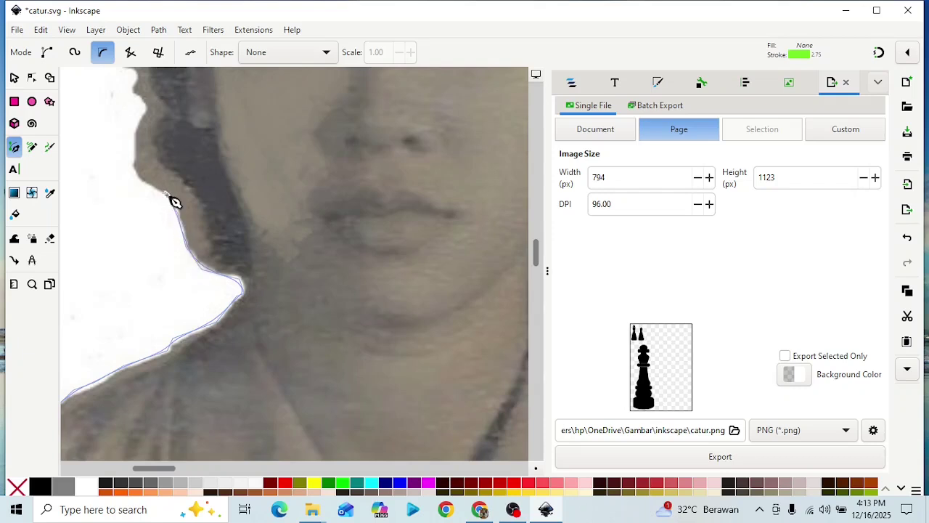
click(135, 174)
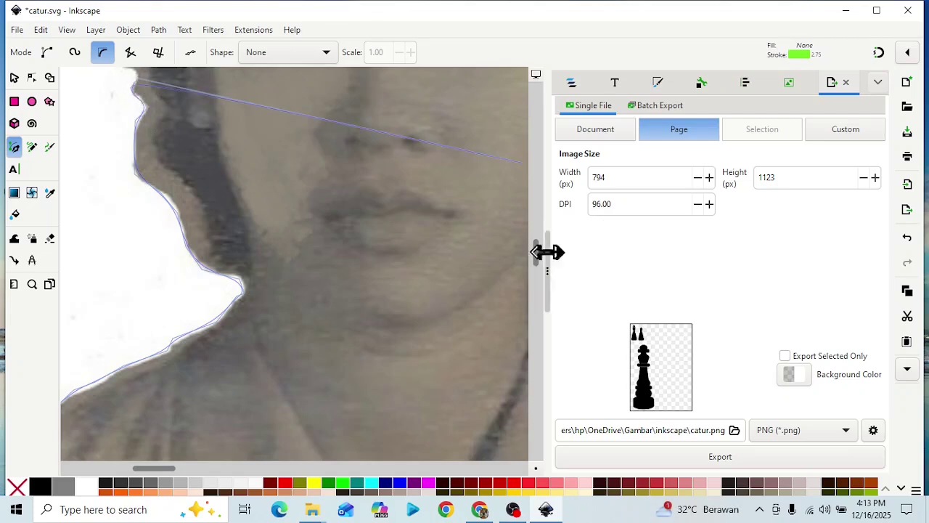
Continue the Pen path up the left side of the hair to the crown of the head.
mouse_move(537, 254)
mouse_down()
mouse_move(535, 211)
mouse_move(536, 231)
mouse_up()
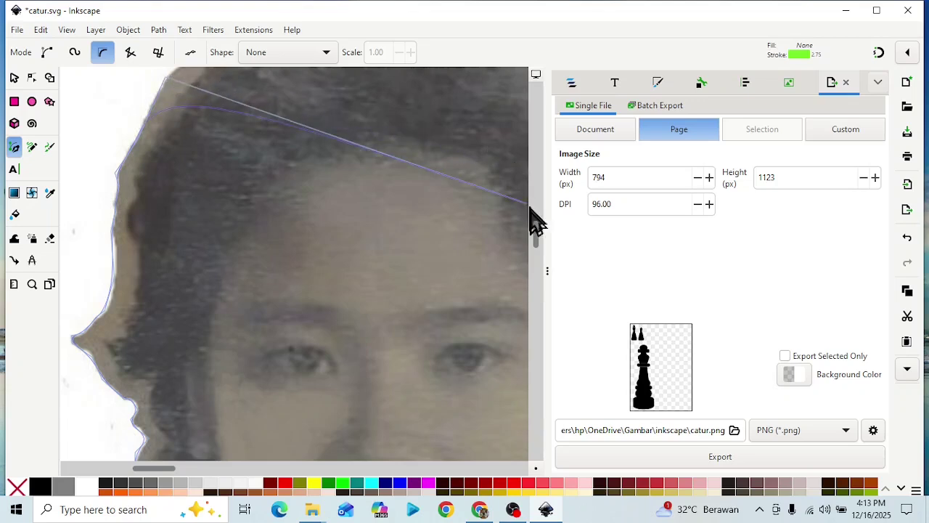
drag(535, 239, 531, 218)
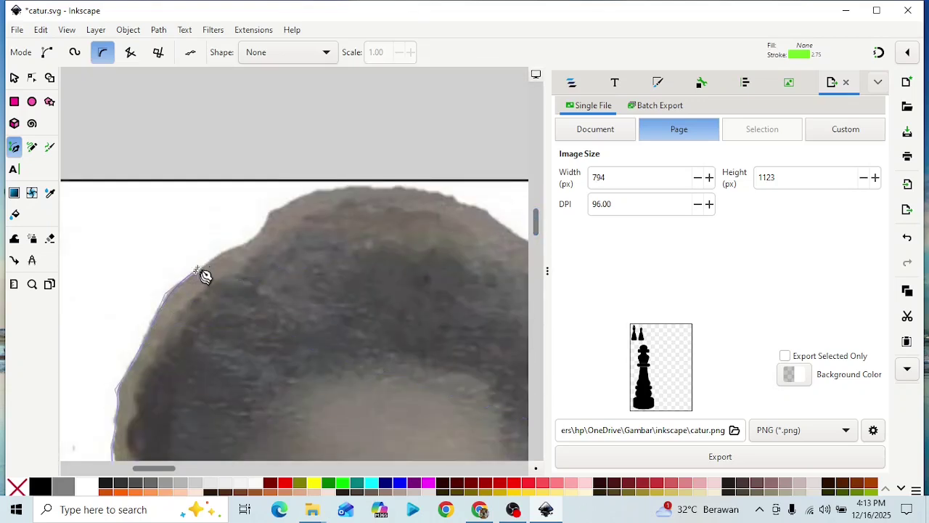
click(223, 253)
click(262, 232)
click(275, 209)
click(358, 186)
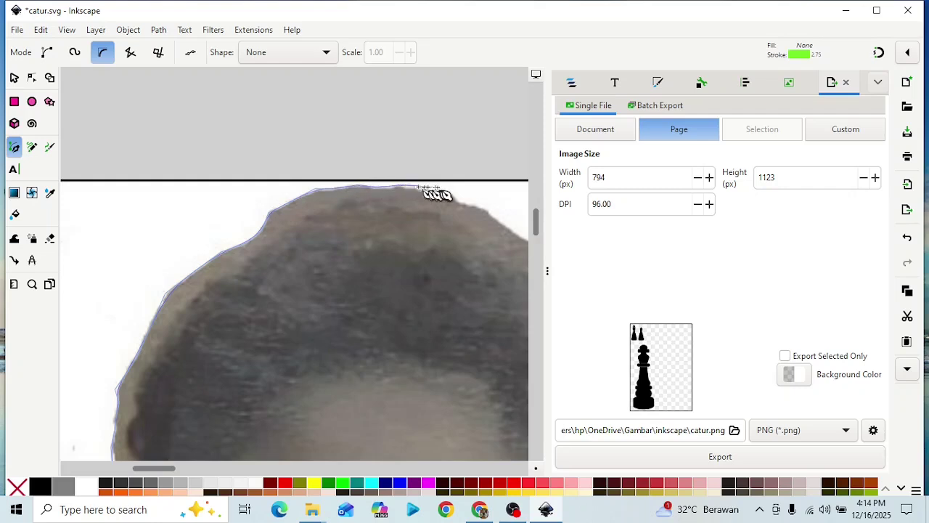
Continue the Pen path from the crown of the head down the upper right curve of the hair.
click(491, 213)
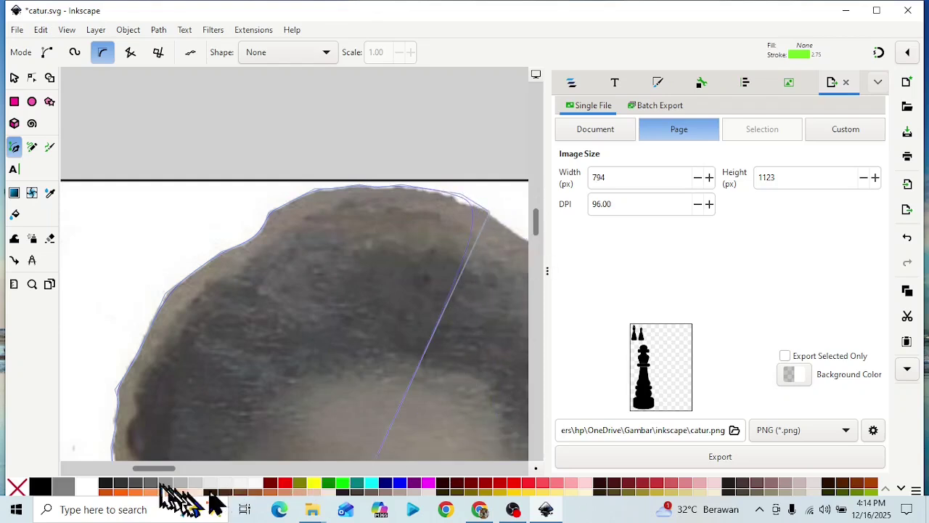
drag(161, 472, 188, 472)
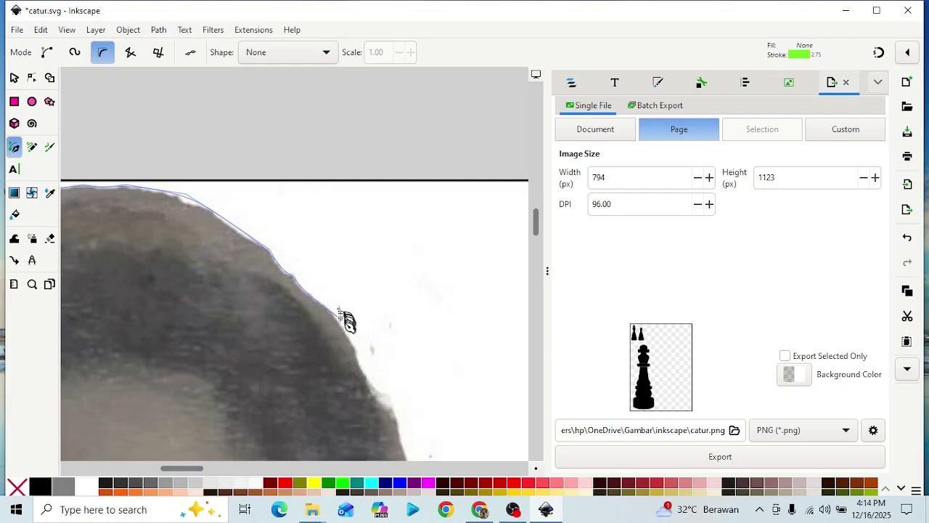
click(359, 360)
click(390, 407)
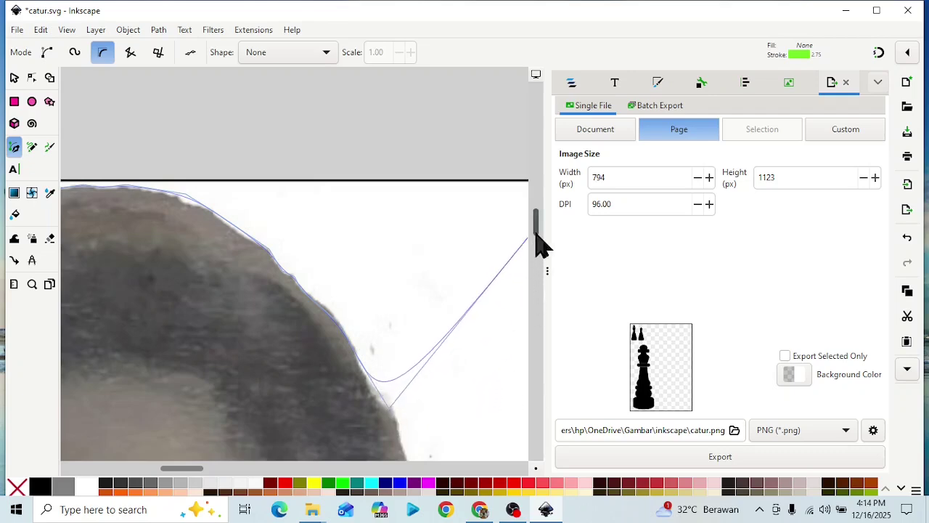
Trace the Pen path down the right side of the hair, from forehead height past the ear.
mouse_move(536, 233)
mouse_down()
mouse_move(534, 252)
mouse_move(529, 245)
mouse_up()
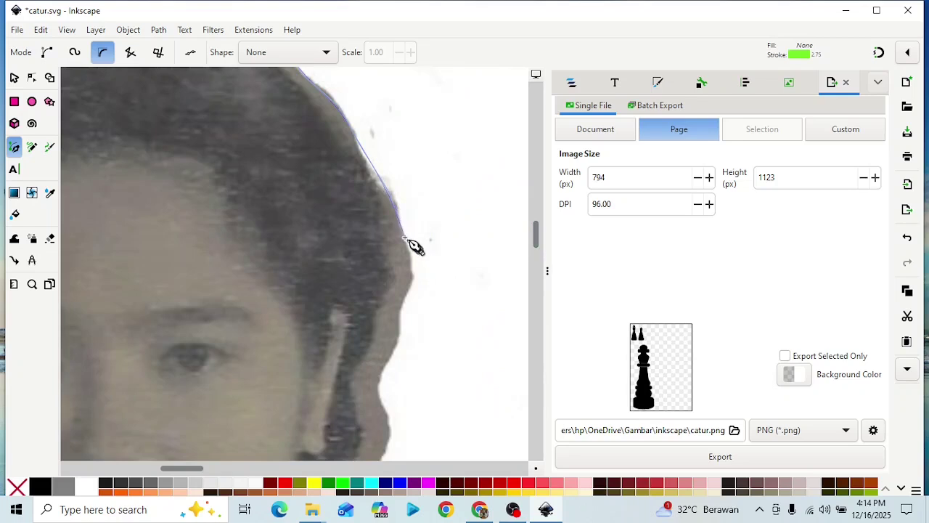
click(413, 277)
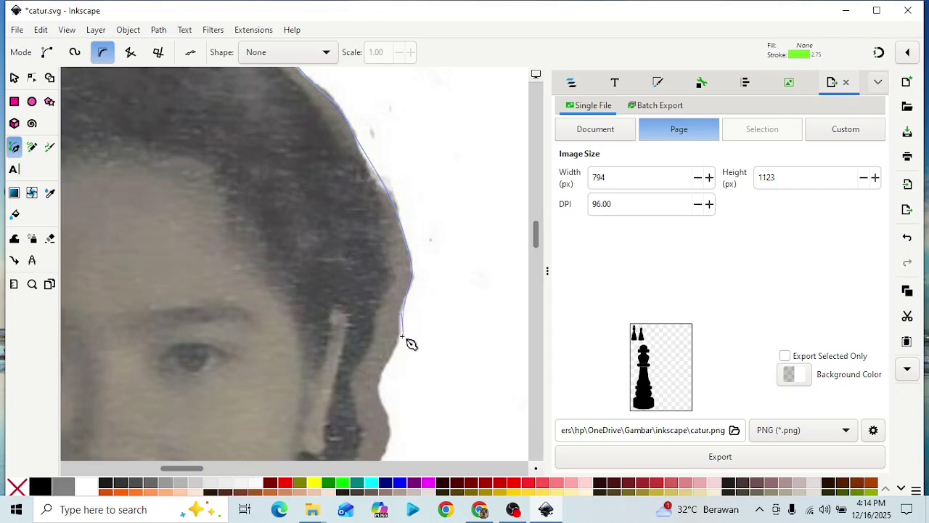
click(402, 335)
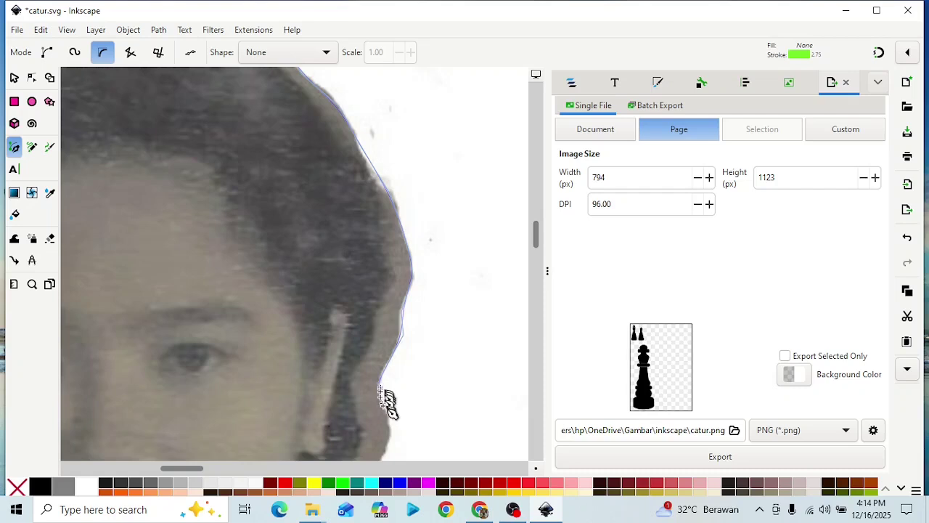
click(380, 387)
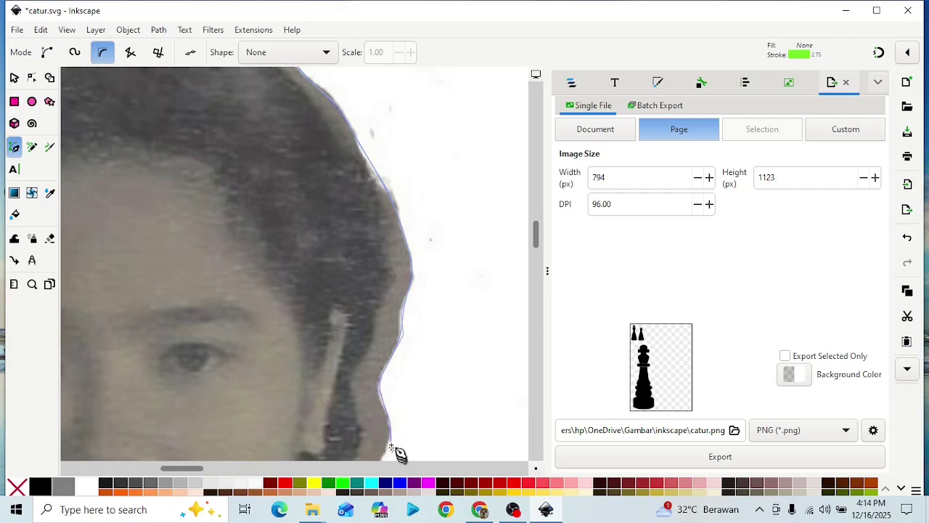
click(391, 428)
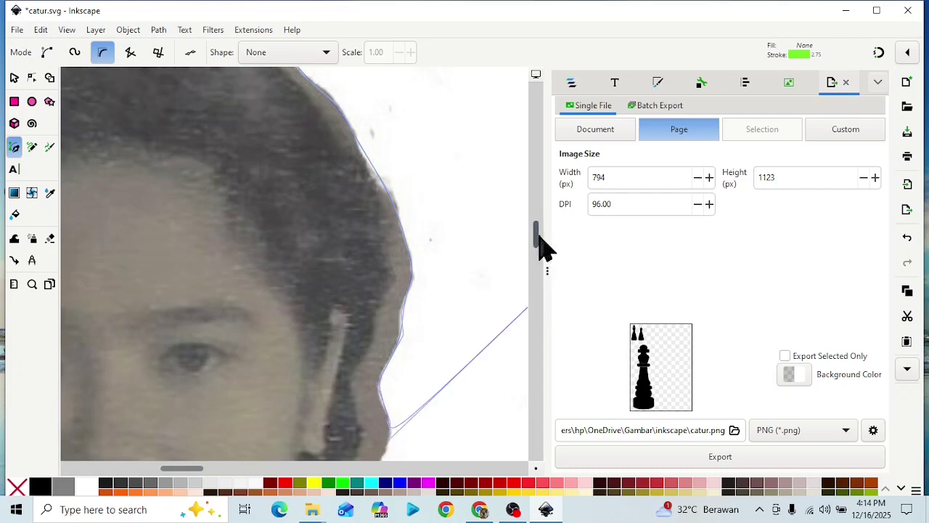
Trace the path around the lower right hair, into the neck and along the shoulder to the photo's right edge.
drag(538, 234, 538, 249)
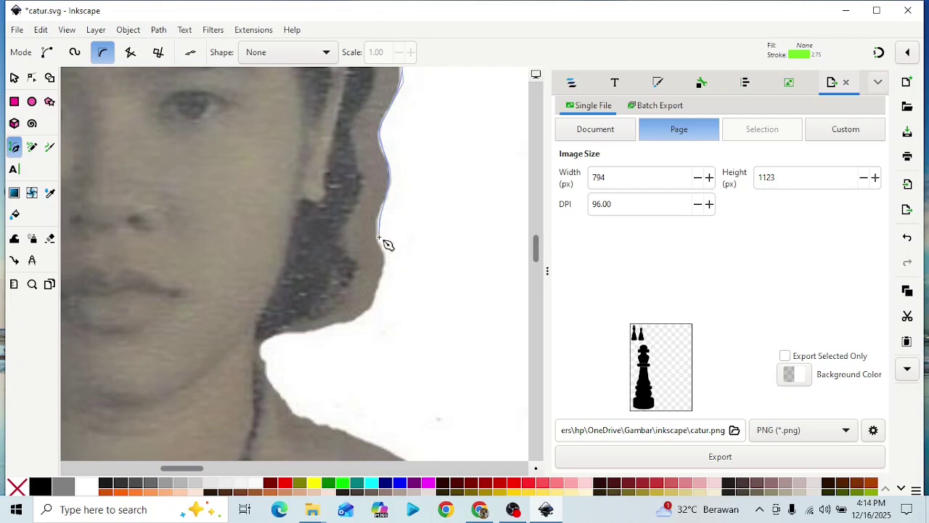
click(387, 257)
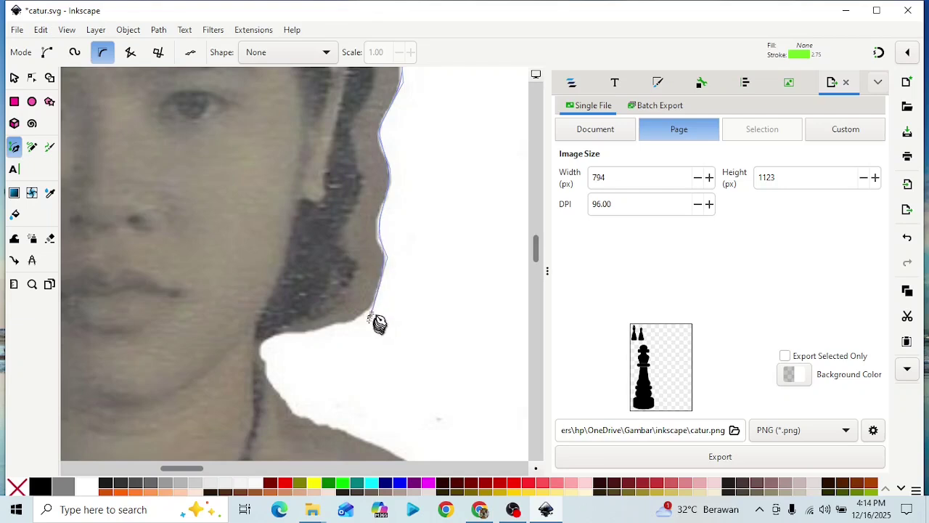
click(373, 307)
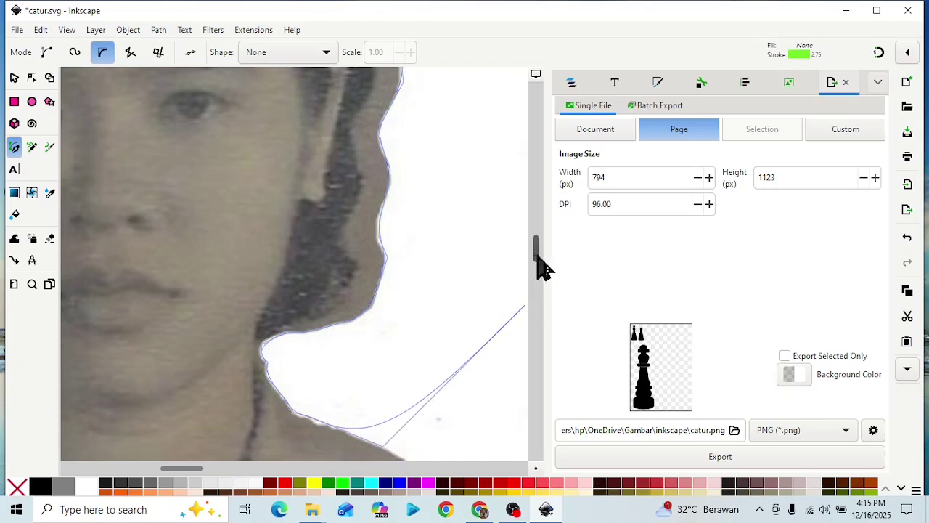
mouse_move(541, 266)
mouse_down()
mouse_move(543, 279)
mouse_move(535, 274)
mouse_up()
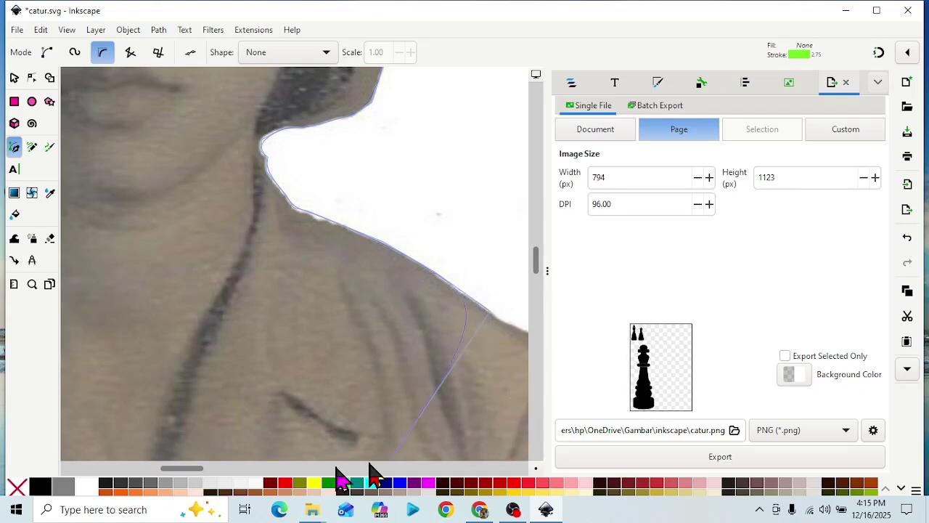
drag(181, 468, 210, 468)
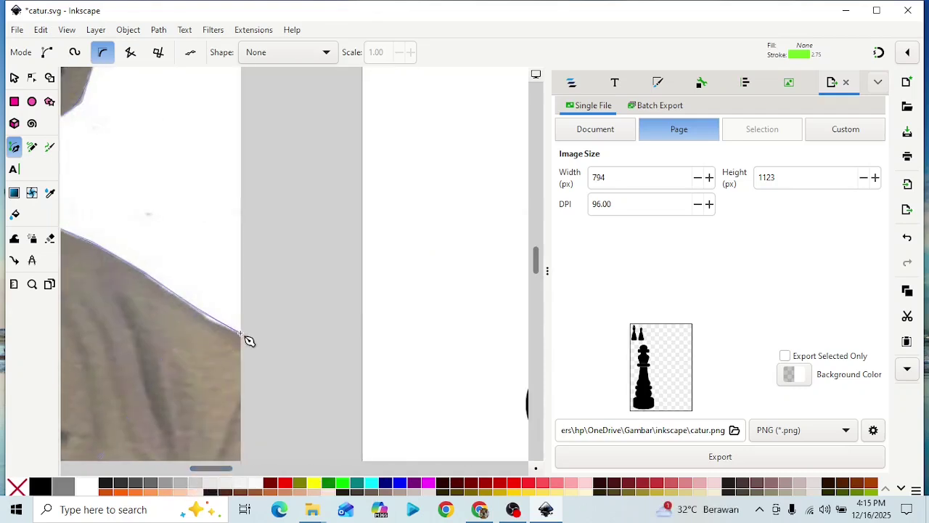
drag(240, 333, 477, 328)
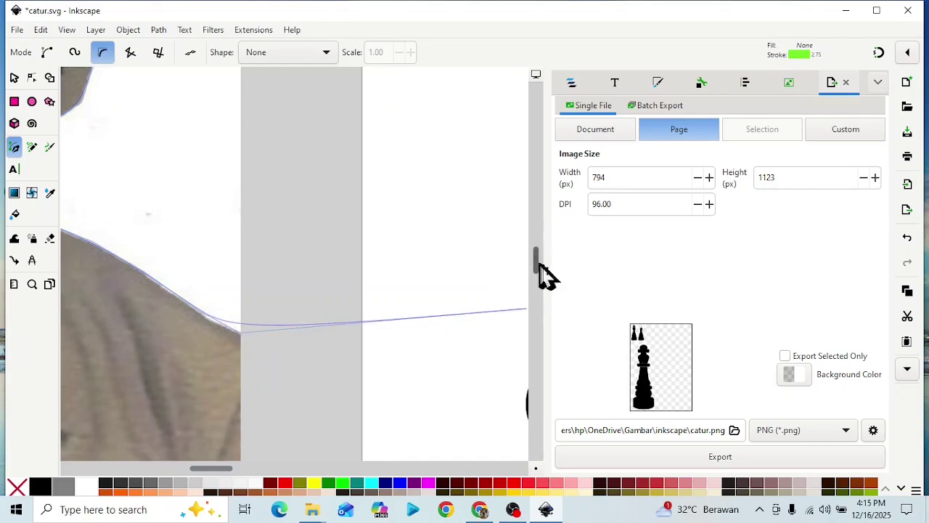
Run the path through the photo's bottom right and bottom left corners and close it at its start node.
scroll(376, 276, down, 3)
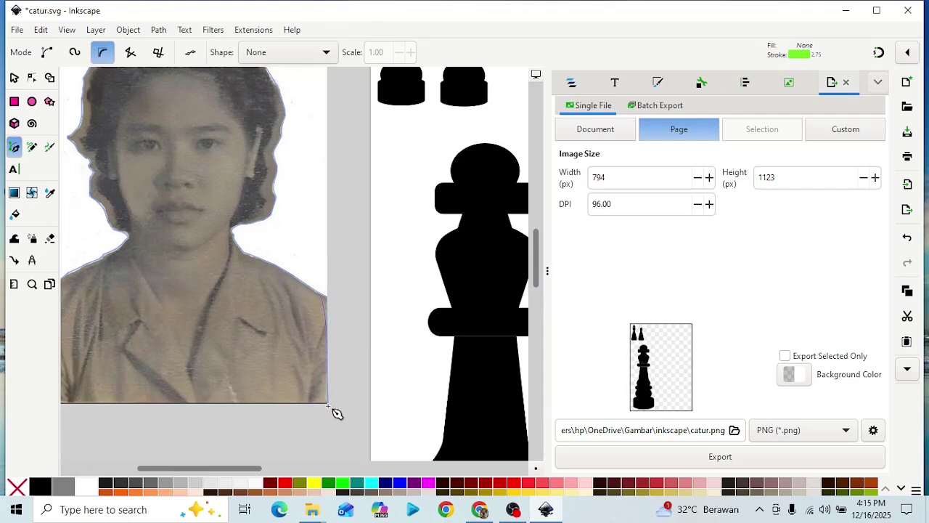
click(327, 406)
drag(190, 477, 150, 477)
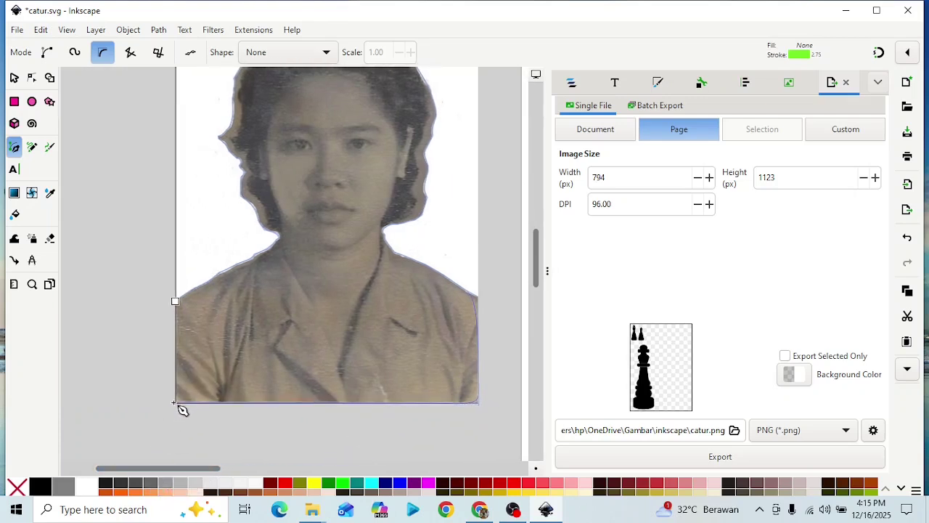
scroll(181, 410, up, 2)
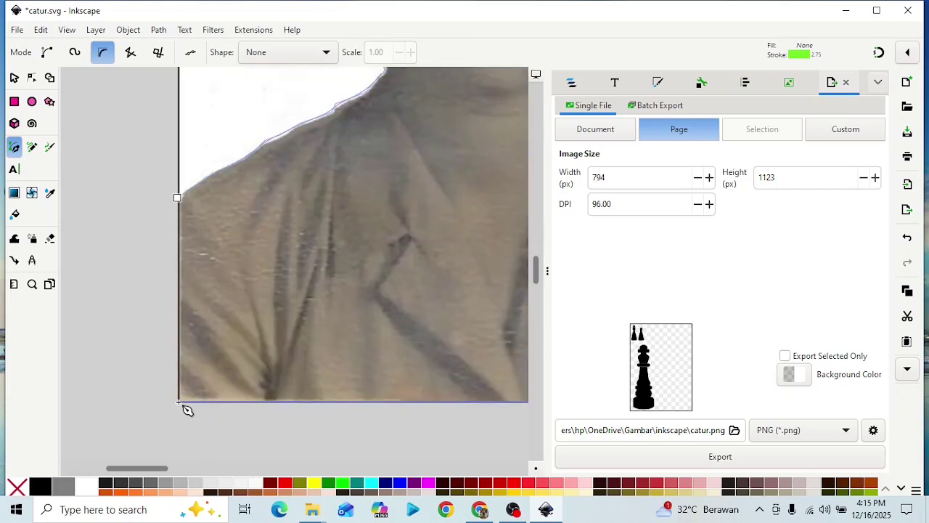
click(179, 401)
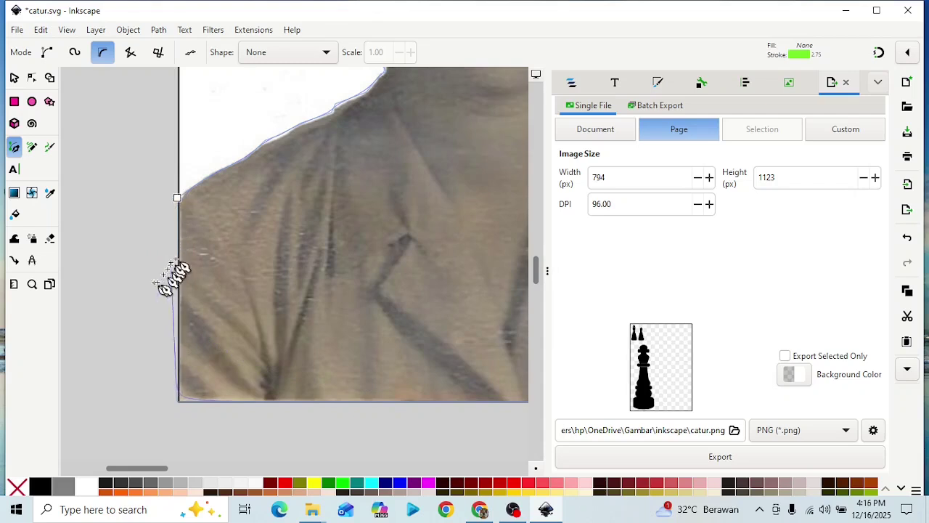
click(177, 197)
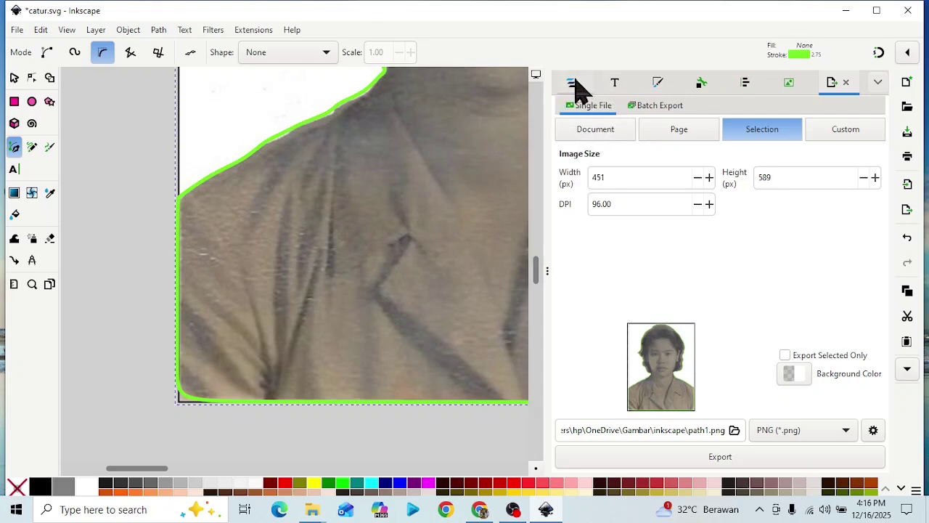
Show the document's object list and collapse the side dock to widen the canvas.
click(575, 86)
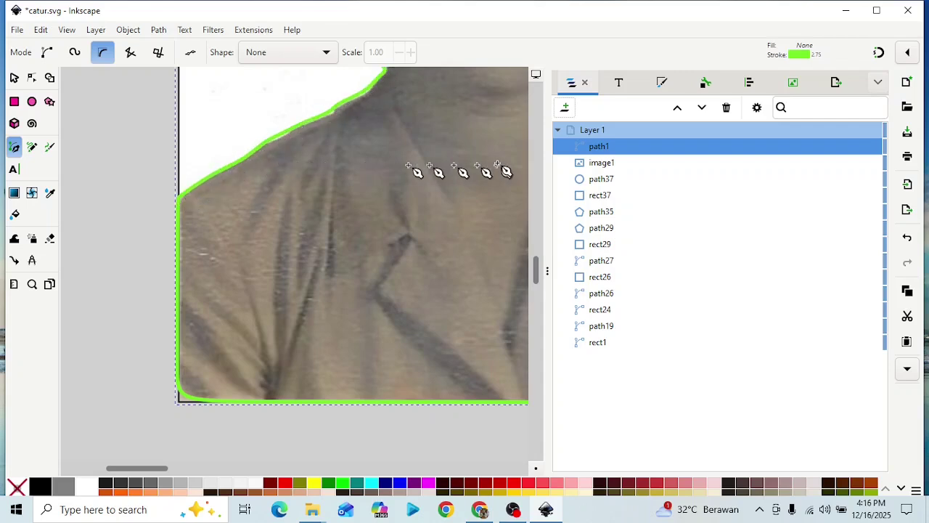
drag(550, 265, 618, 262)
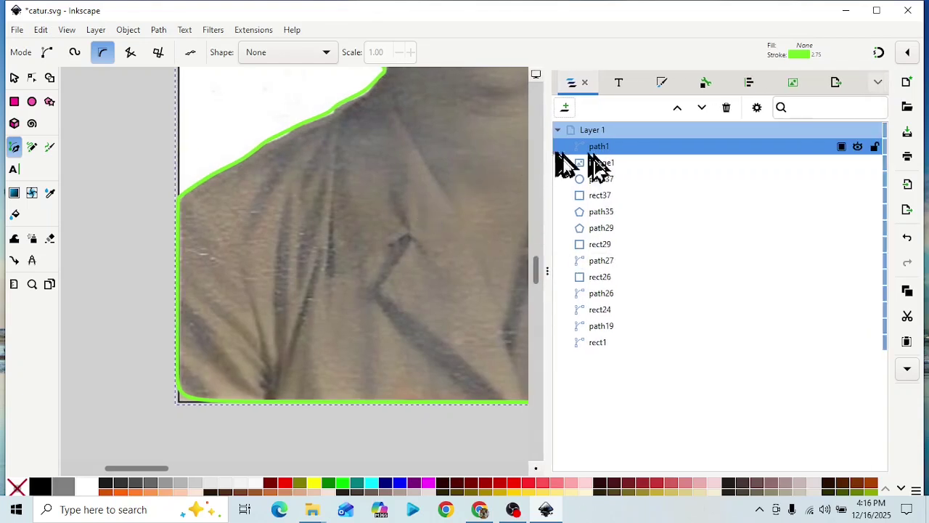
drag(544, 182, 756, 191)
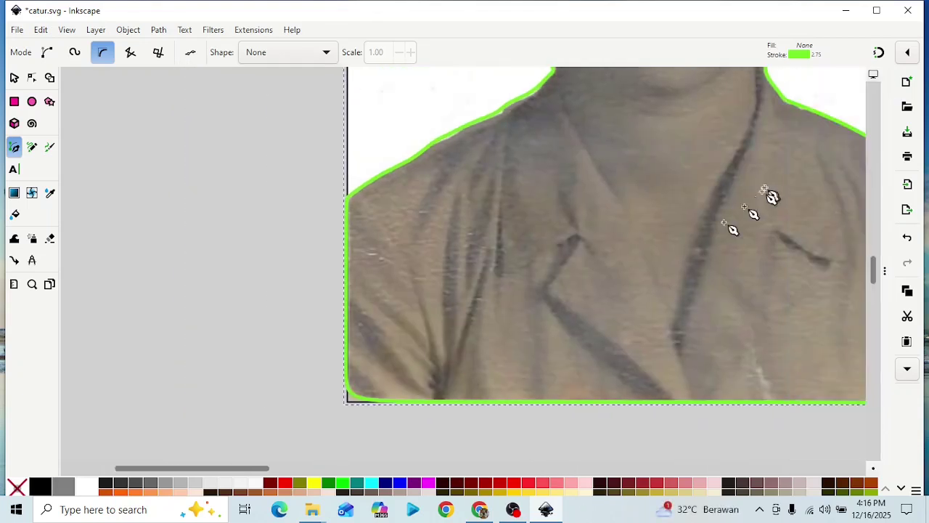
Edit the outline's nodes and move the right shoulder corner node out to about X -15.693, Y 131.265 mm.
drag(256, 469, 326, 472)
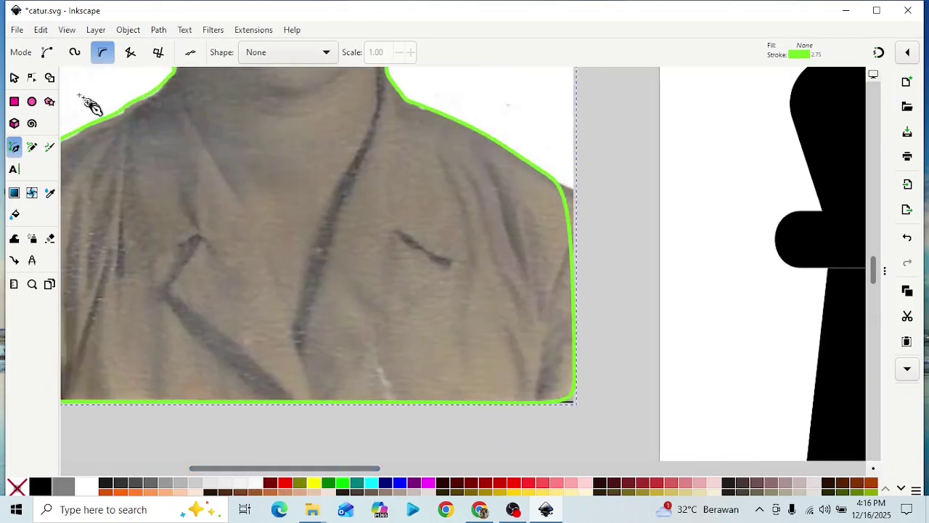
click(32, 79)
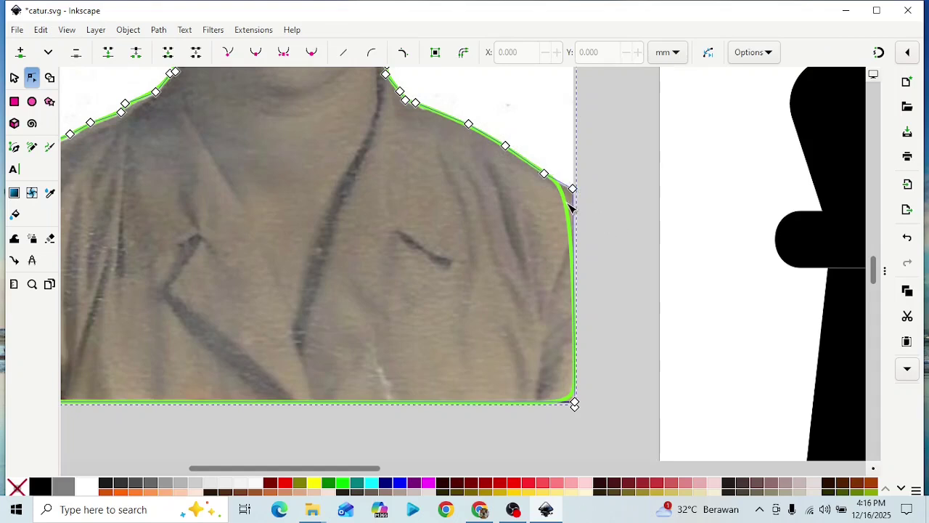
drag(579, 189, 580, 196)
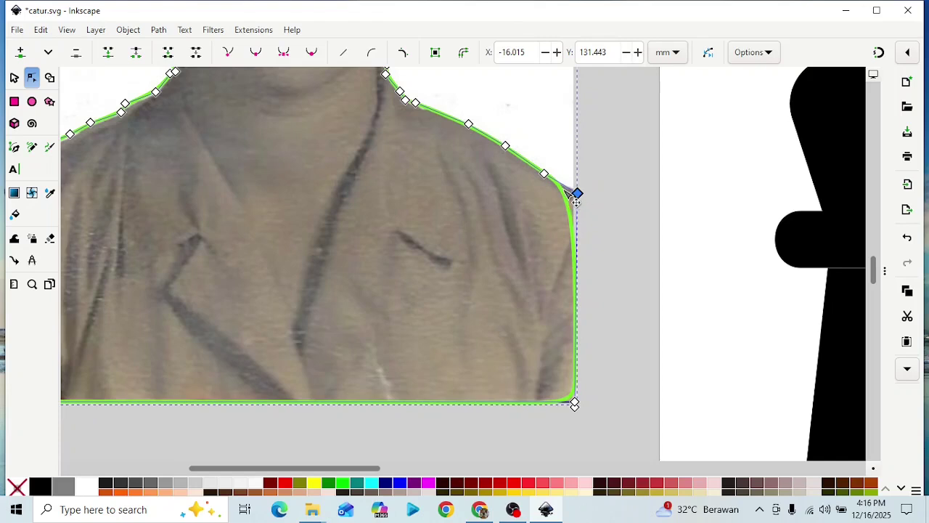
mouse_move(571, 195)
mouse_down()
mouse_move(566, 187)
mouse_move(584, 195)
mouse_up()
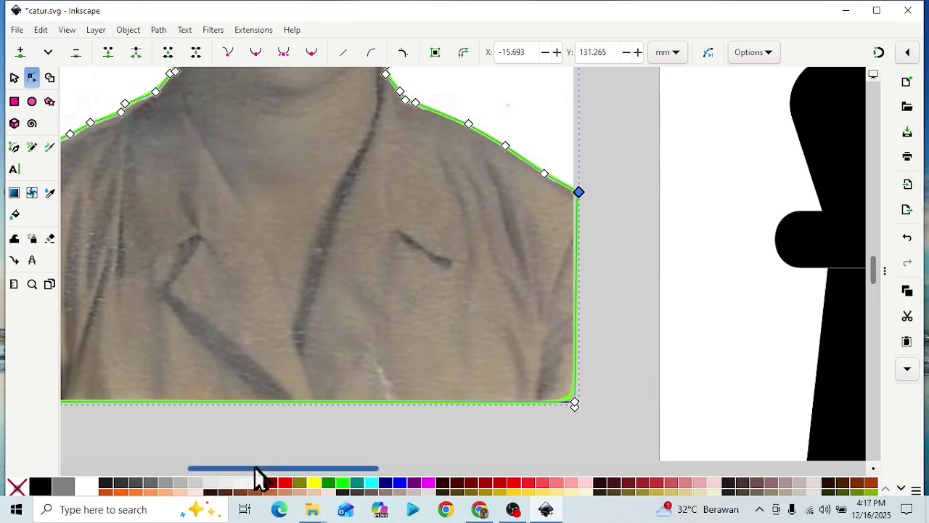
Move the outline node just right of the crown to about X -64.165, Y 19.831 mm.
drag(254, 468, 183, 452)
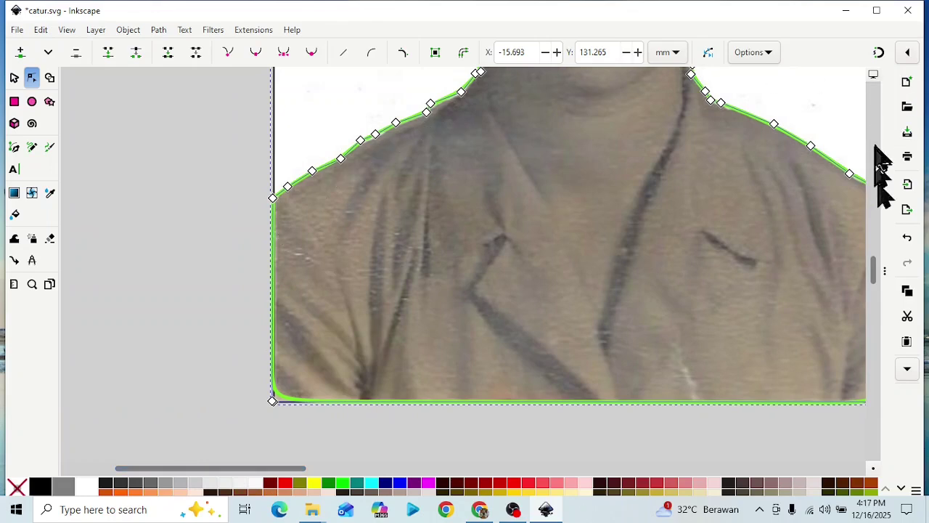
drag(875, 270, 871, 226)
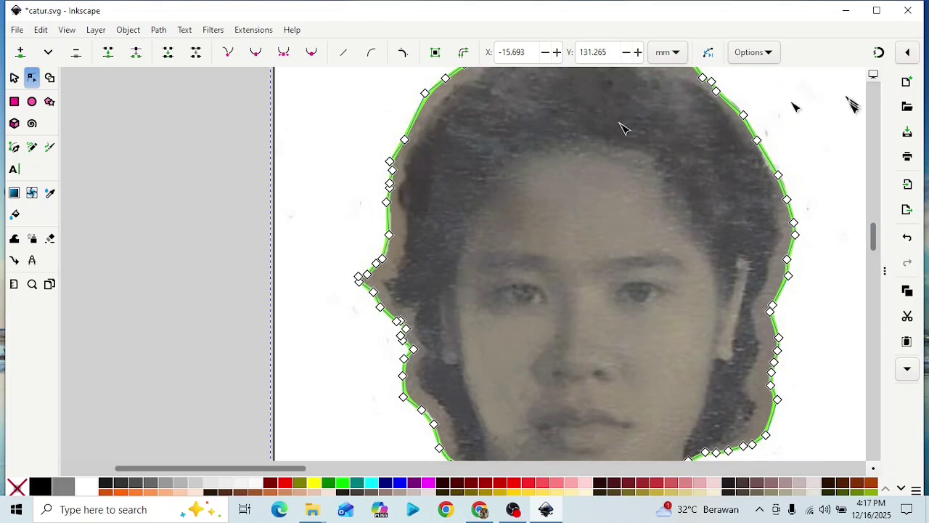
click(816, 120)
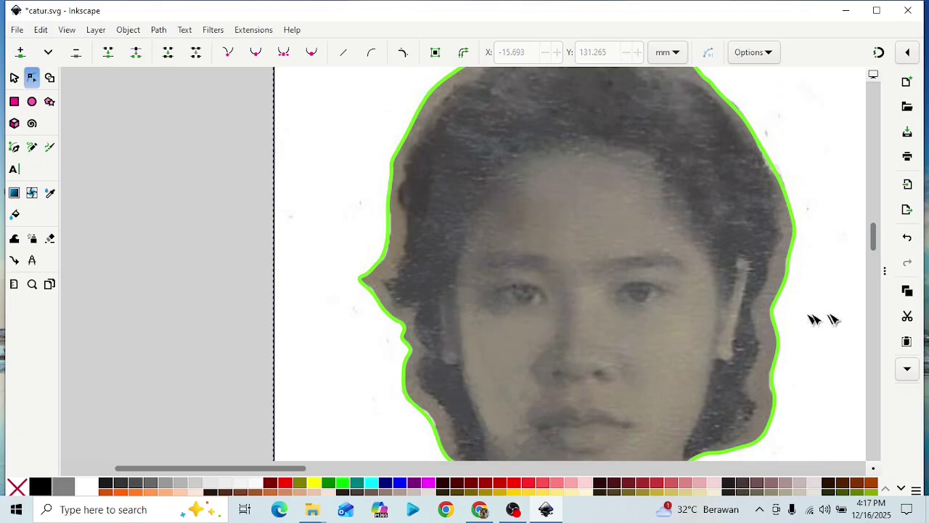
drag(878, 238, 877, 229)
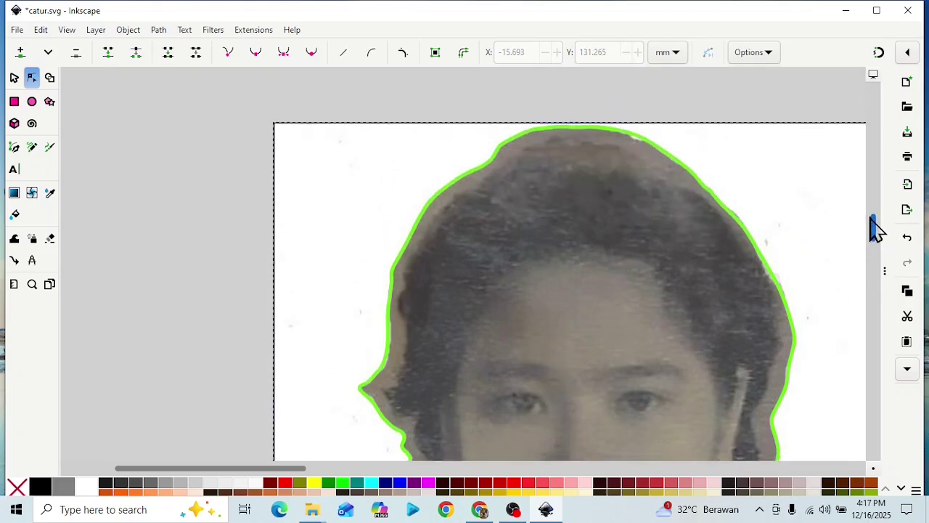
click(639, 136)
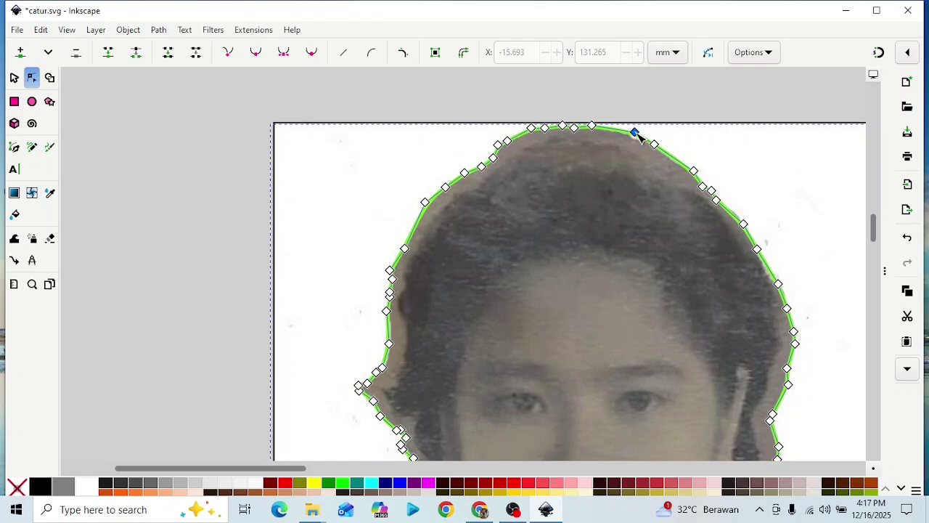
drag(638, 133, 640, 139)
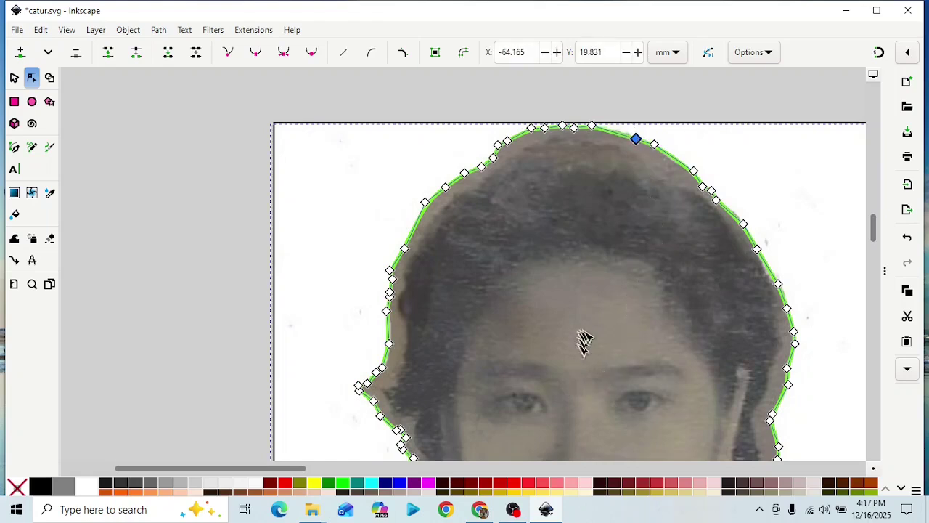
Add a node on the outline segment right of the crown and move it to about X -66.263, Y 18.176 mm.
scroll(593, 334, up, 5)
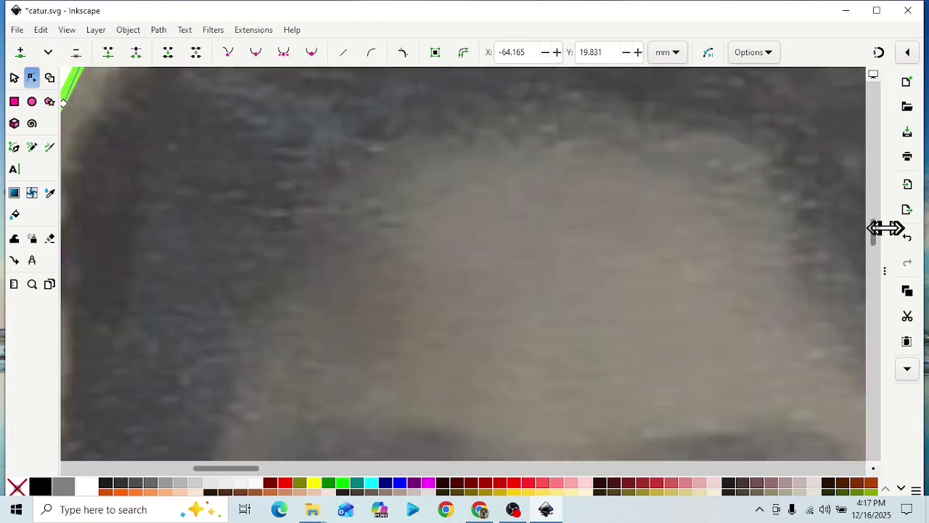
drag(874, 225, 873, 207)
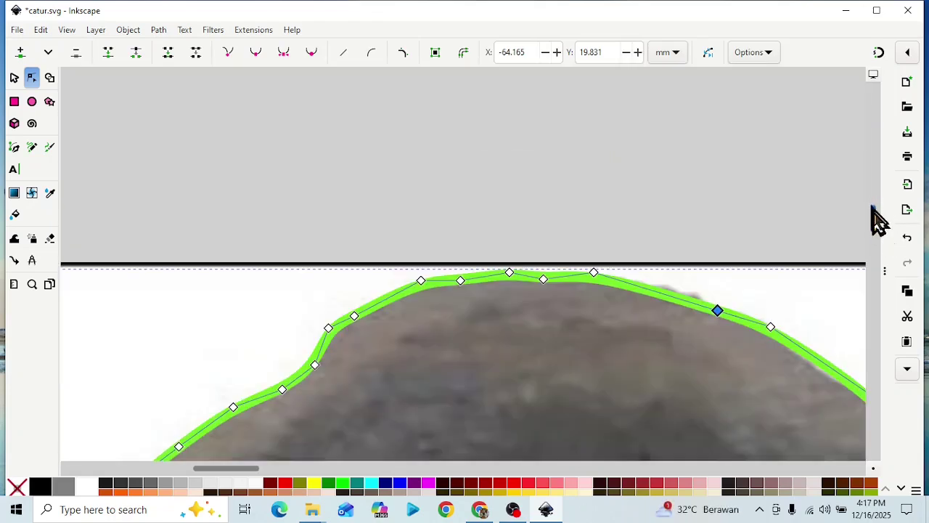
click(679, 300)
drag(680, 301, 689, 288)
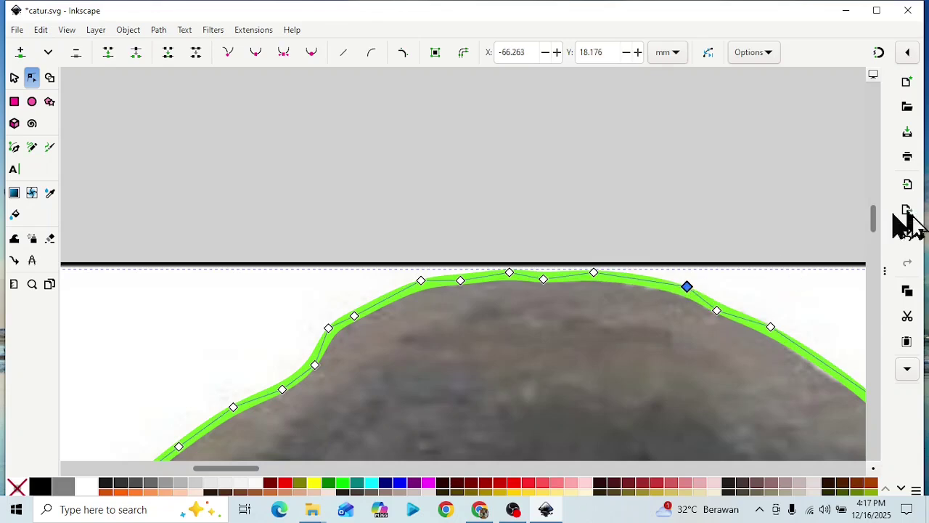
Move the outline node at the upper left edge of the hair to about X -111.768, Y 45.224 mm.
drag(876, 228, 875, 236)
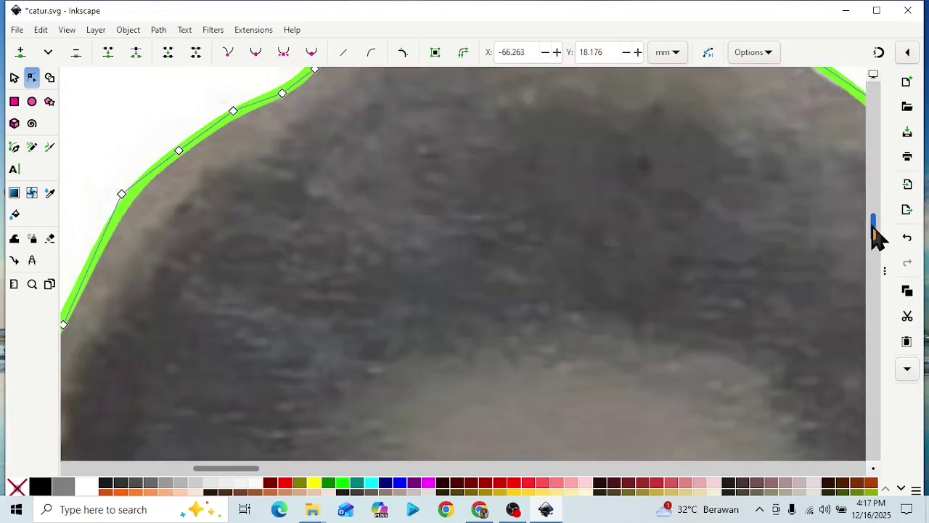
drag(233, 471, 220, 473)
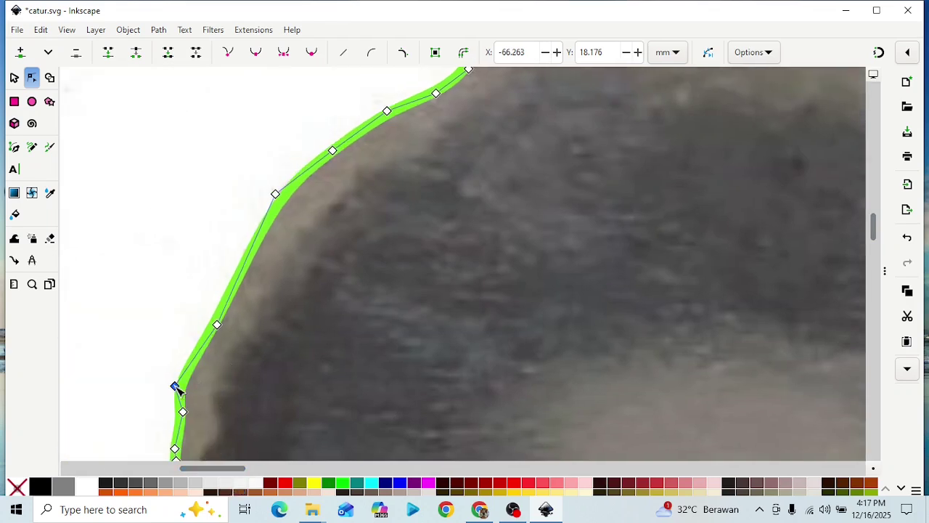
drag(177, 385, 181, 381)
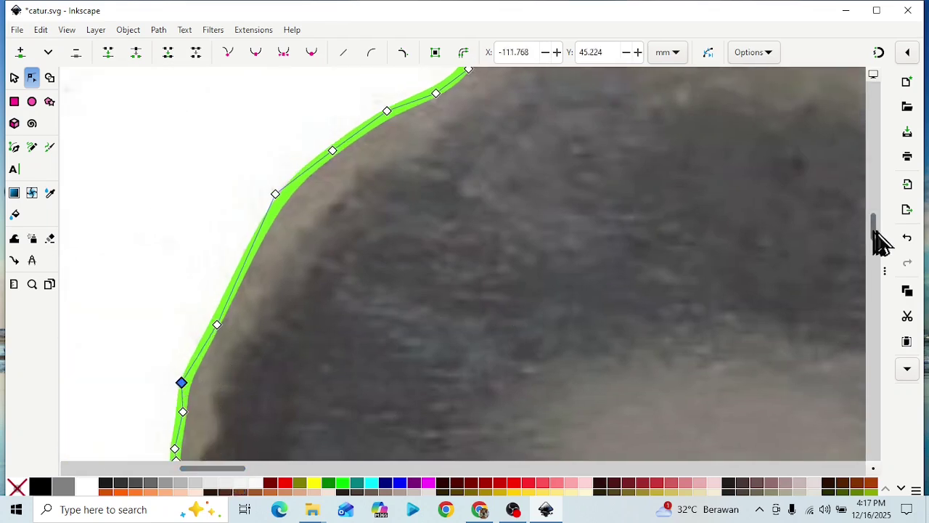
Add two nodes along the hair's left edge above the outward tip, at about X -112.289, Y 55.935 mm and X -112.728, Y 62.298 mm.
drag(876, 234, 877, 240)
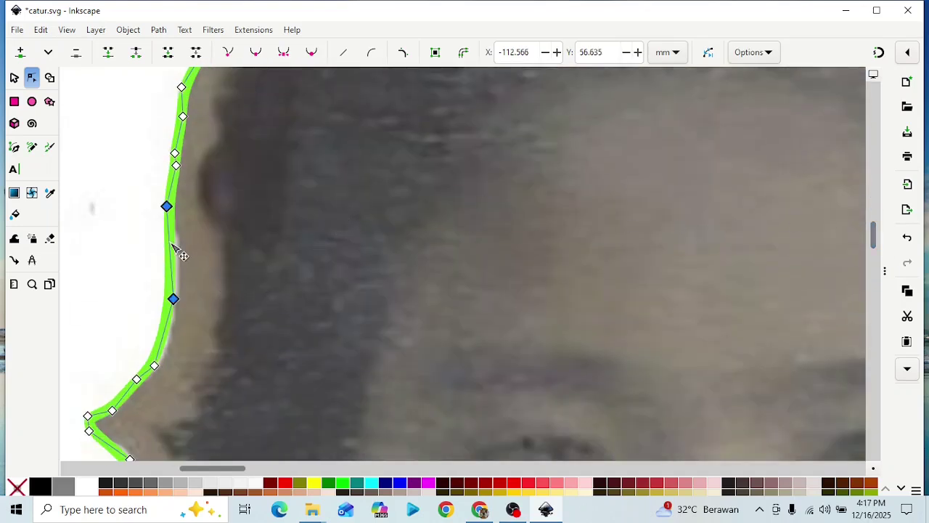
double_click(172, 242)
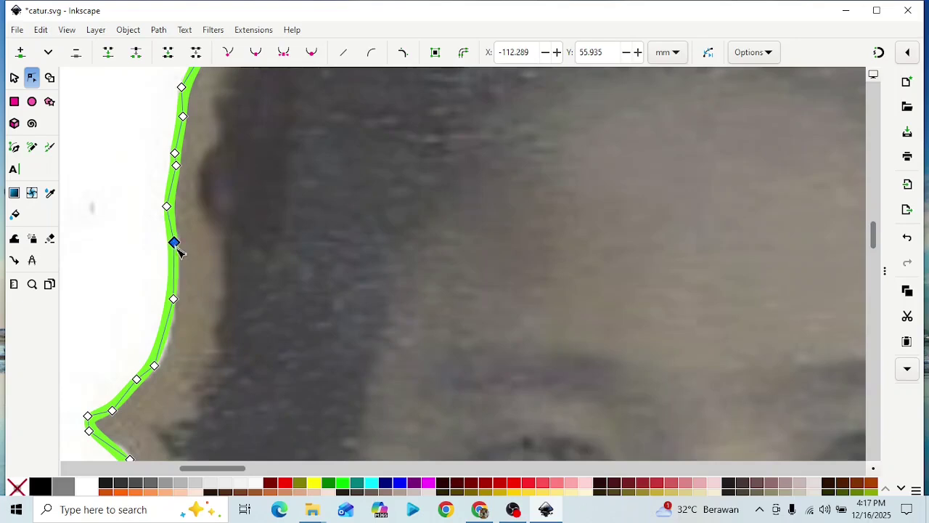
double_click(164, 334)
drag(167, 338, 170, 338)
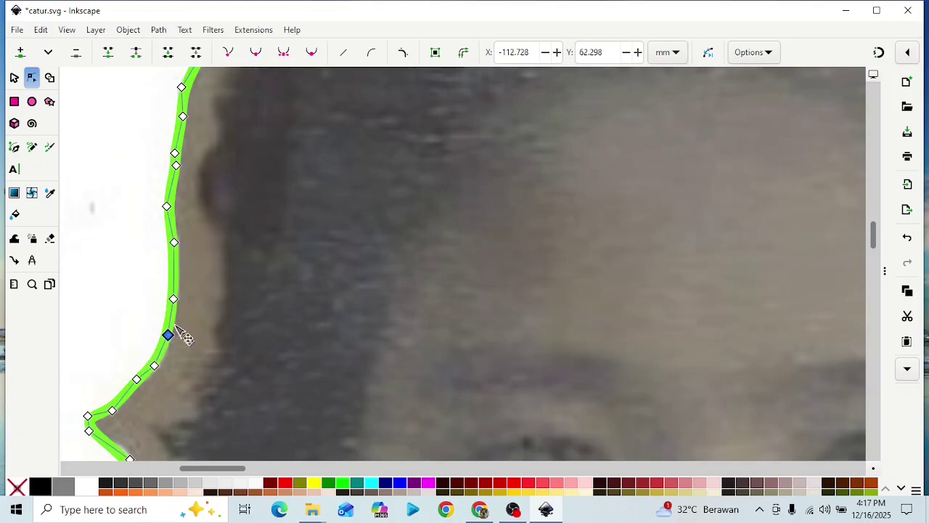
Add a node on the lower left hair edge at about X -104.363, Y 95.117 mm and move the upper neck node to X -94.862, Y 105.475 mm.
scroll(875, 257, down, 5)
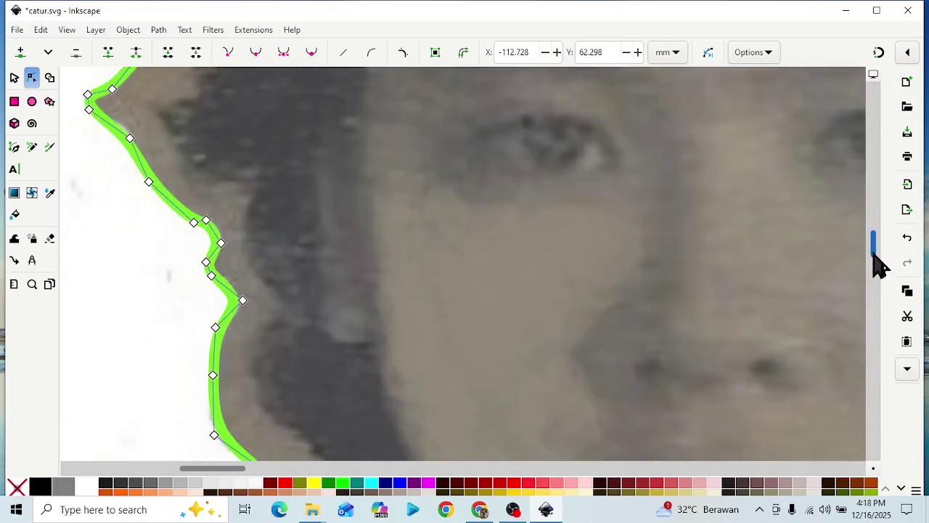
scroll(875, 266, down, 6)
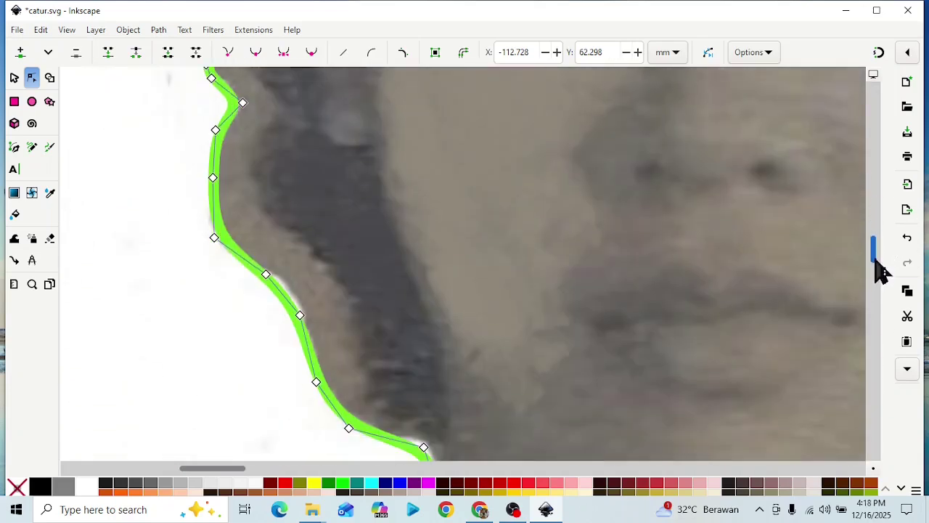
scroll(876, 269, up, 3)
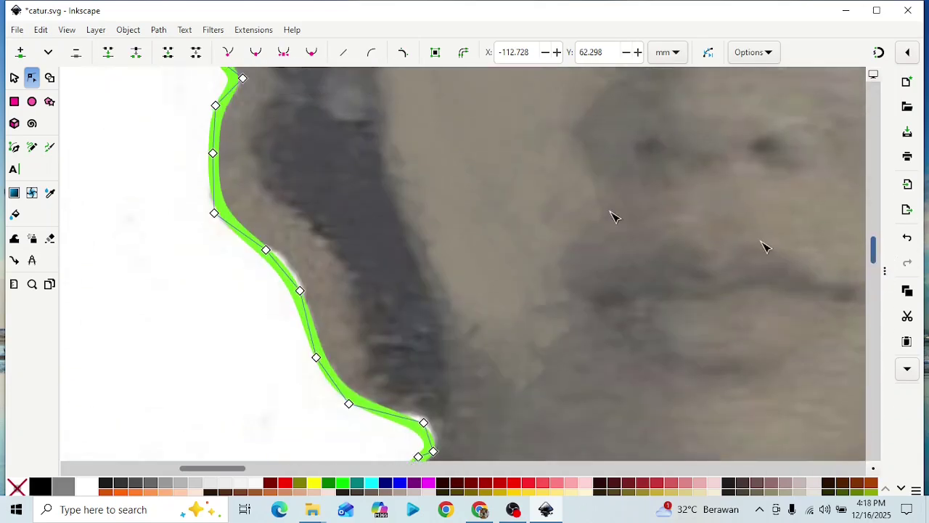
double_click(282, 270)
drag(282, 270, 289, 267)
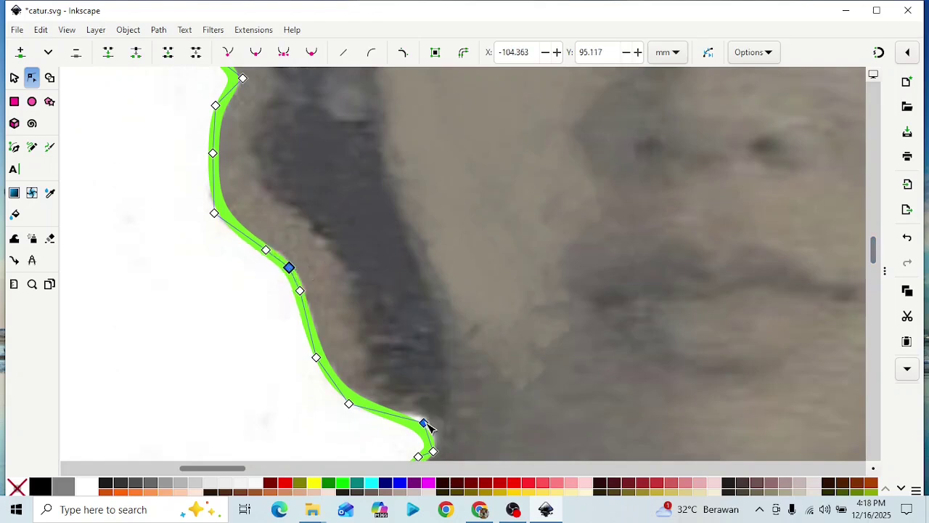
drag(428, 422, 429, 418)
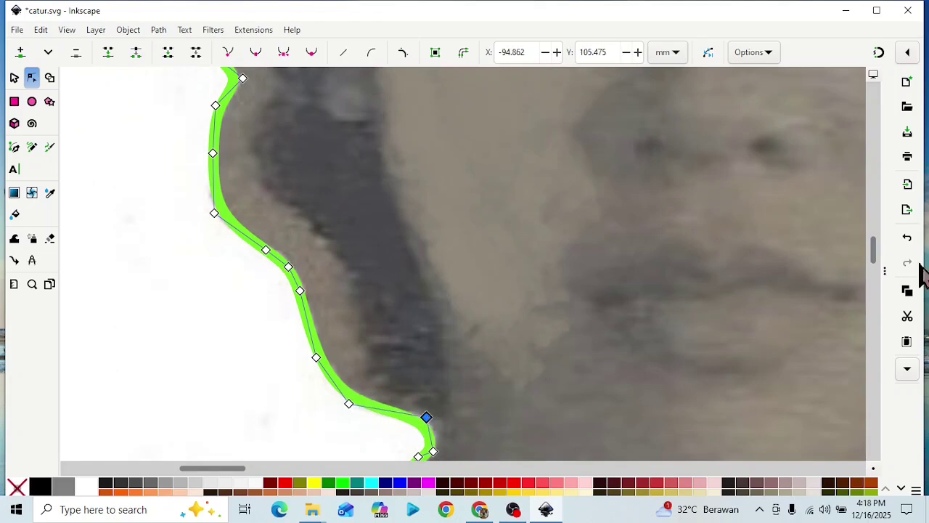
Move the node just below the left neck notch to about X -95.707, Y 108.856 mm and the upper shoulder node to X -103.690, Y 114.163 mm.
scroll(874, 258, down, 4)
scroll(874, 262, down, 2)
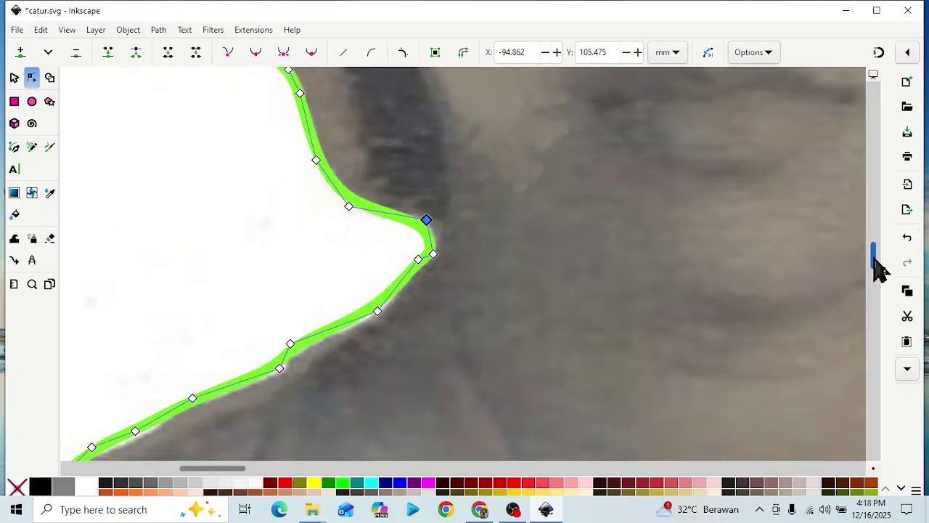
drag(421, 262, 417, 270)
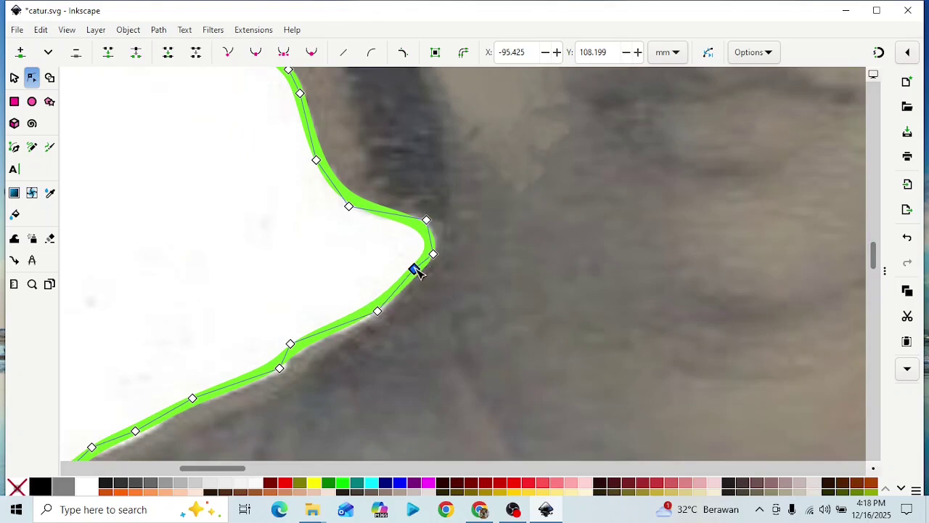
double_click(433, 255)
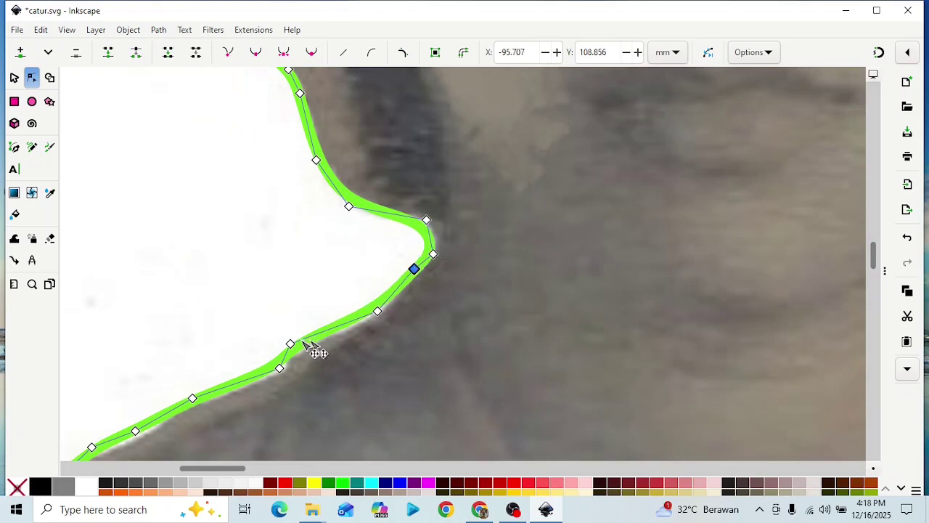
drag(295, 342, 301, 343)
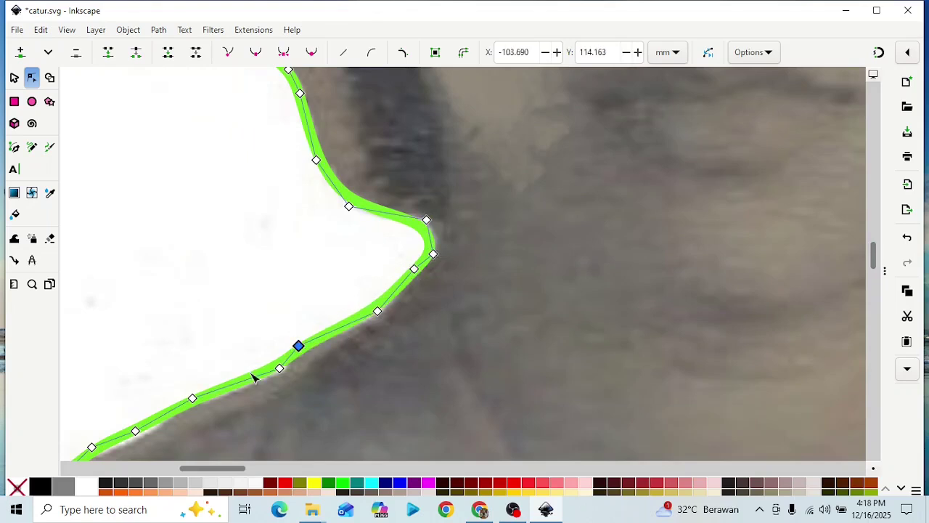
Move two adjacent nodes midway down the left shoulder to about X -114.773, Y 120.409 mm and X -118.061, Y 121.677 mm.
drag(135, 432, 139, 437)
drag(207, 469, 181, 468)
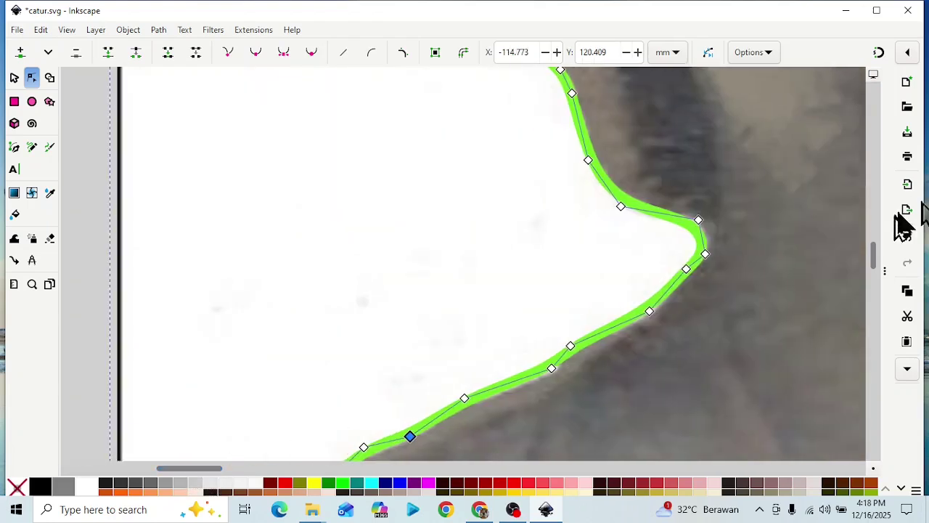
drag(876, 259, 879, 272)
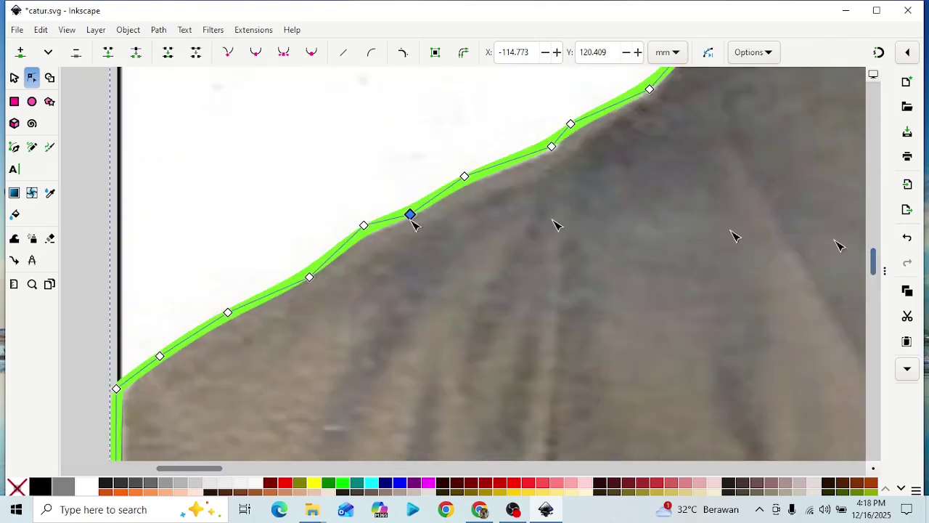
drag(364, 227, 363, 233)
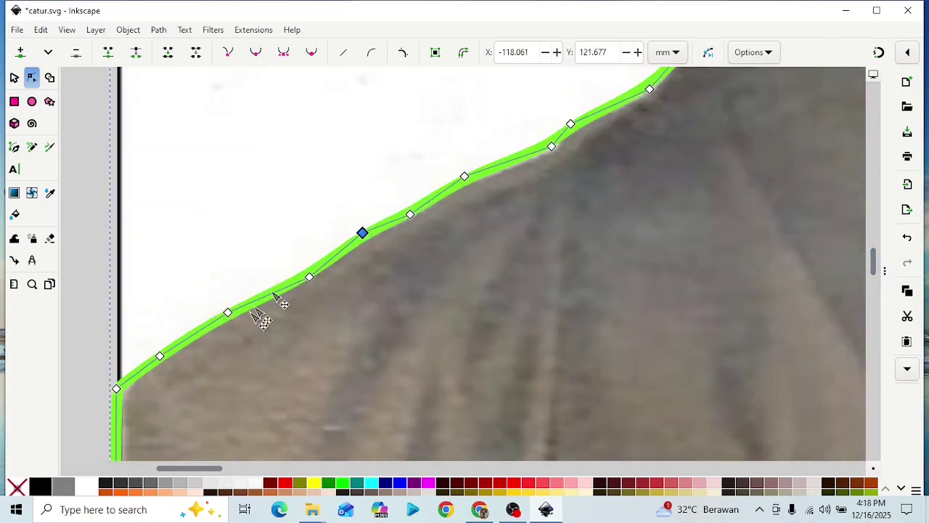
Move the outline's bottom-left corner node out to about X -136.314, Y 172.613 mm and the bottom-right one to about X -16.799, Y 173.628 mm.
drag(882, 265, 880, 280)
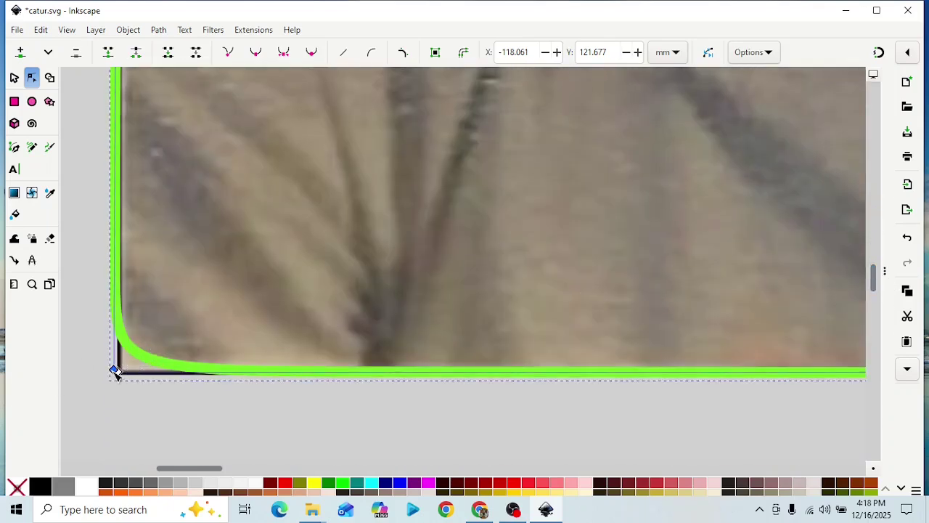
mouse_move(114, 371)
mouse_down()
mouse_move(114, 355)
mouse_move(122, 391)
mouse_move(108, 375)
mouse_move(98, 379)
mouse_up()
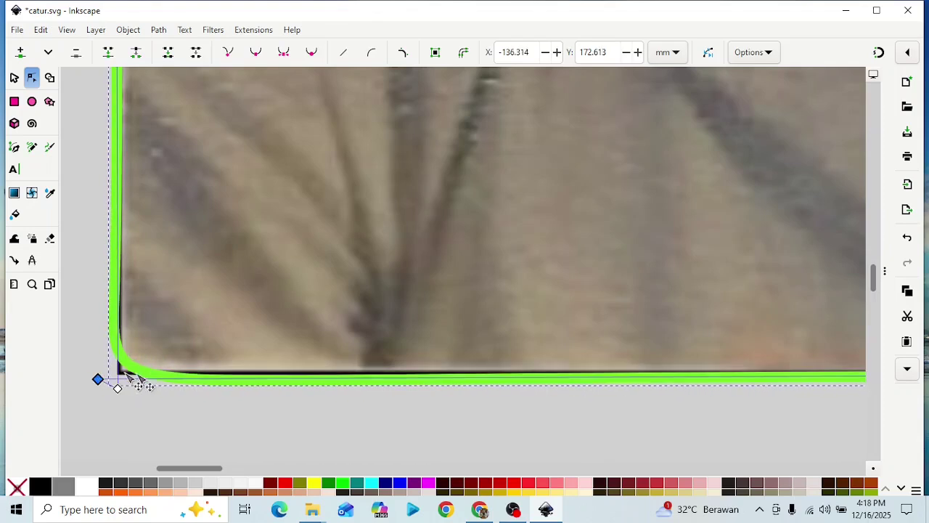
drag(221, 468, 331, 465)
click(590, 372)
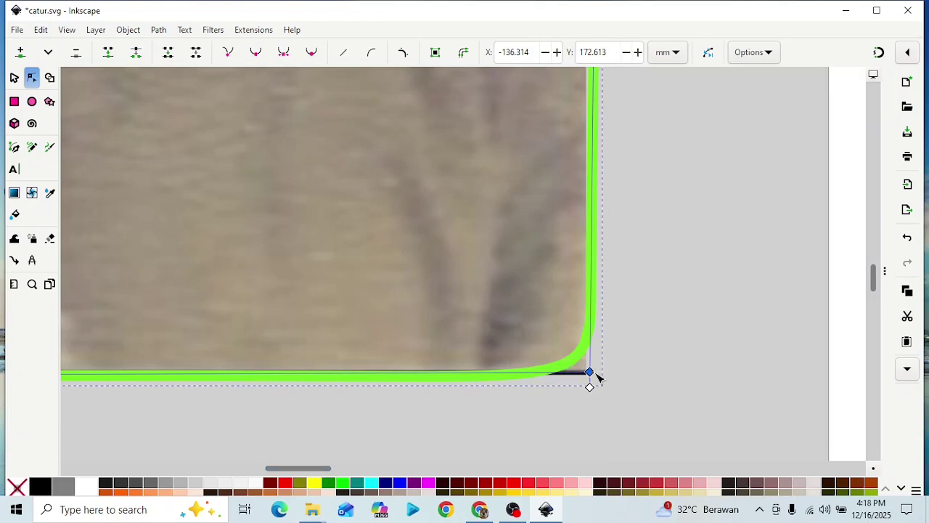
drag(593, 376, 585, 392)
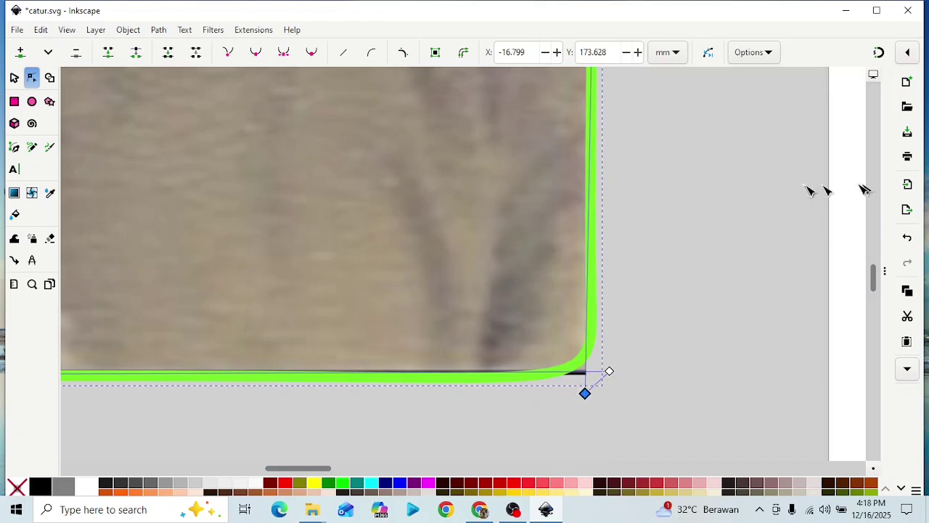
Bring the whole traced portrait back into view and expand the side dock to show the object list.
ctrl+scroll(682, 240, down, 4)
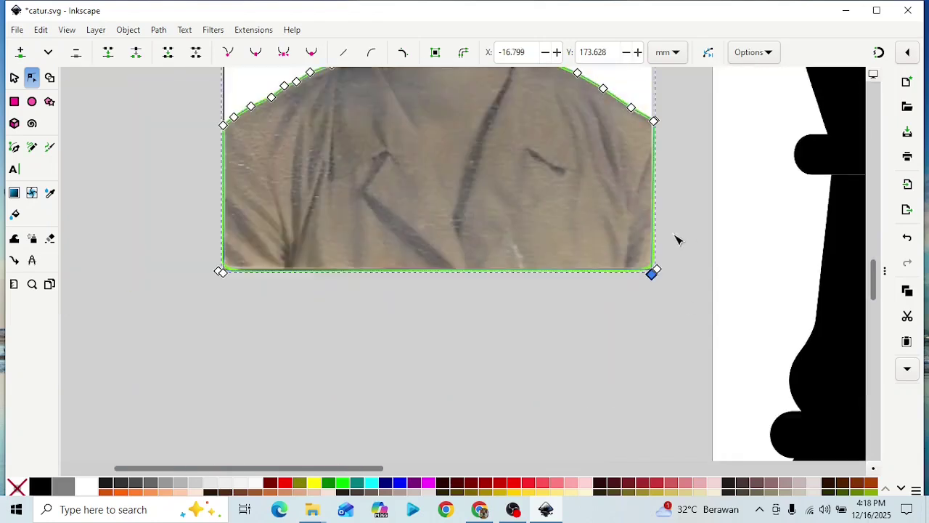
drag(874, 265, 874, 231)
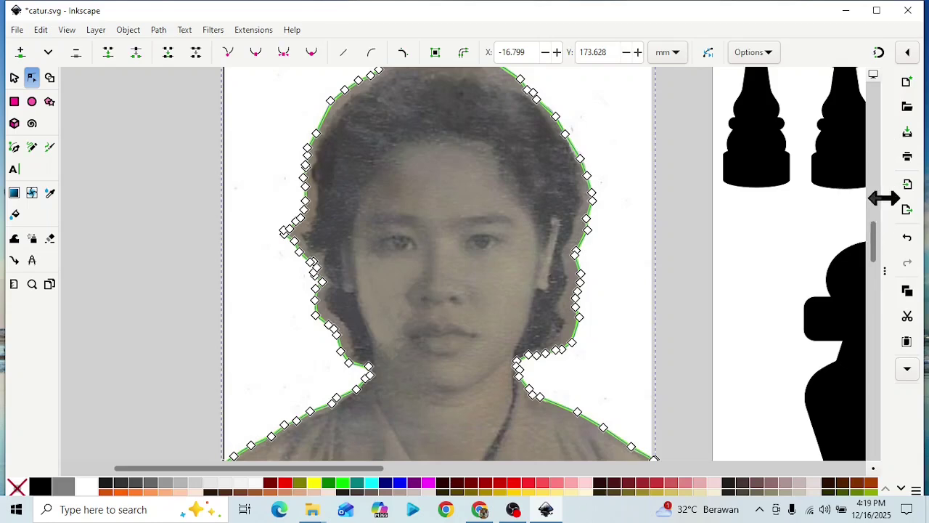
drag(884, 197, 702, 193)
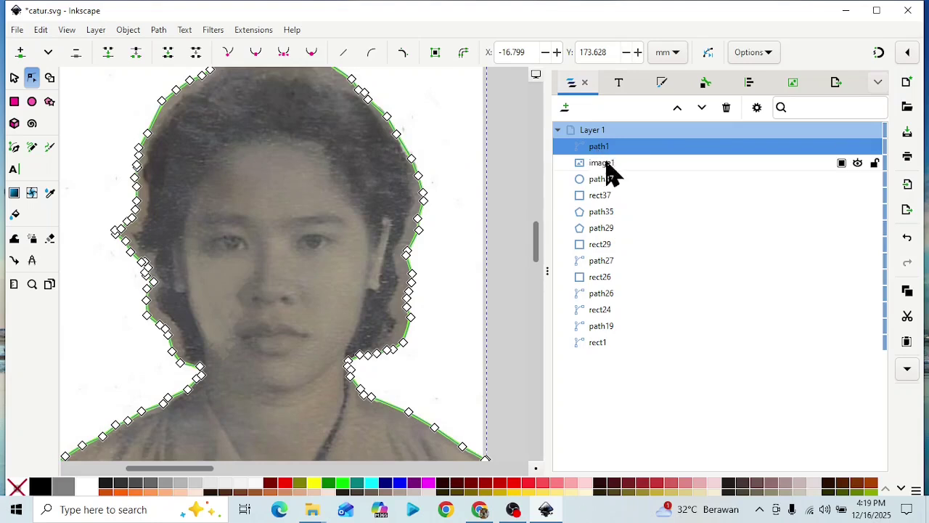
Select image1 together with path1 and clip the portrait to the traced outline with Set Clip.
shift+click(606, 164)
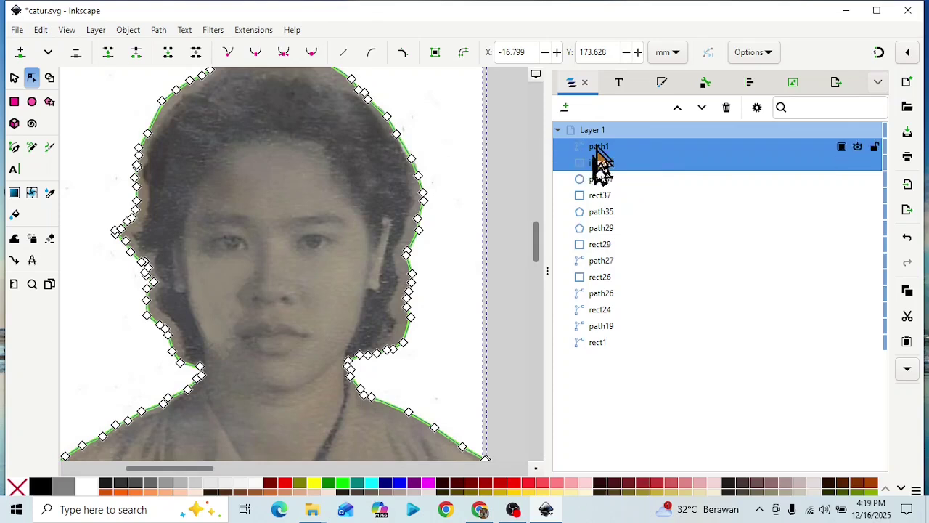
click(129, 30)
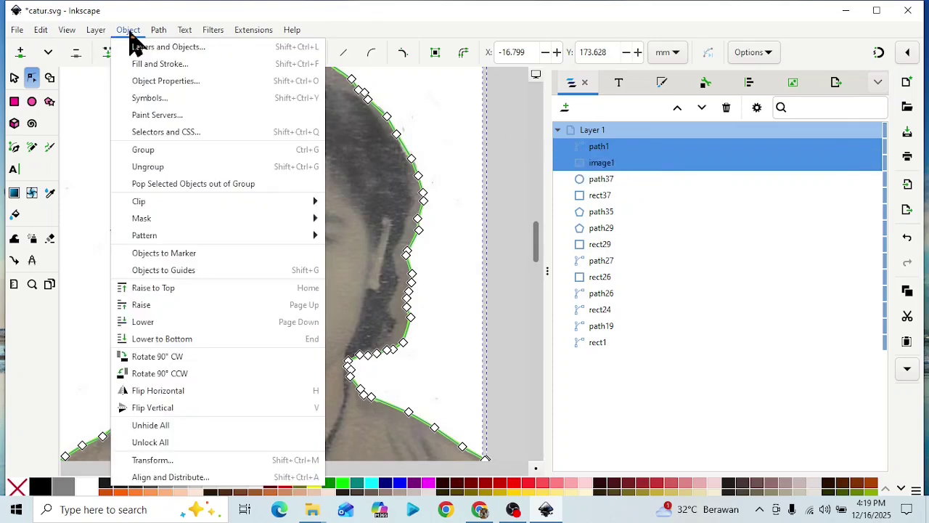
mouse_move(152, 204)
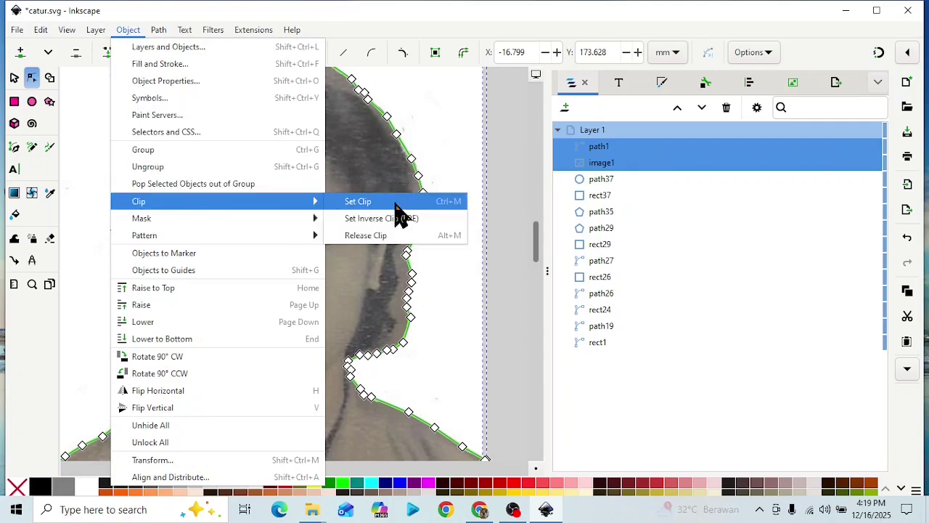
click(363, 202)
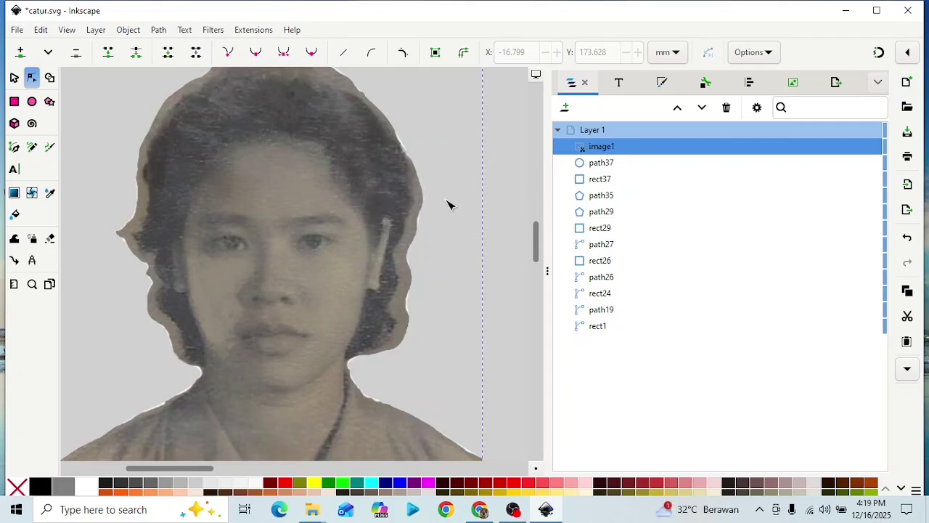
Scale the clipped portrait down to about 94.412 by 123.705 mm and place it at about X -120.530, Y 13.490 mm, beside the page.
mouse_move(538, 239)
mouse_down()
mouse_move(535, 213)
mouse_move(535, 234)
mouse_up()
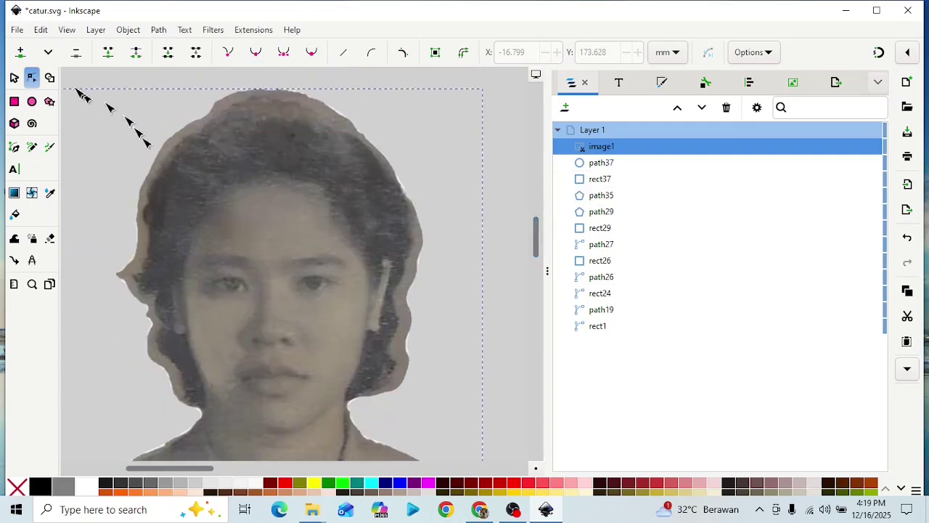
click(14, 77)
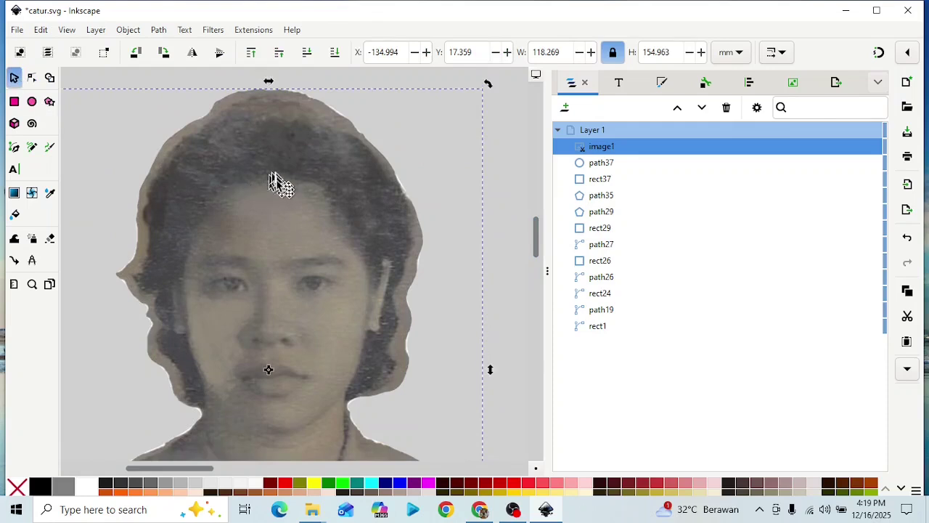
mouse_move(276, 182)
mouse_down()
mouse_move(284, 213)
mouse_move(311, 176)
mouse_move(251, 224)
mouse_up()
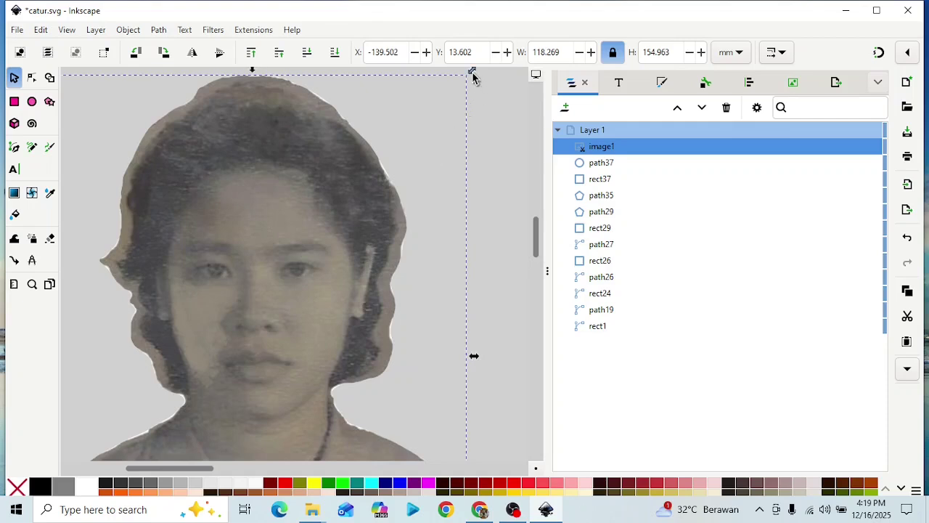
drag(472, 76, 385, 183)
drag(249, 307, 311, 197)
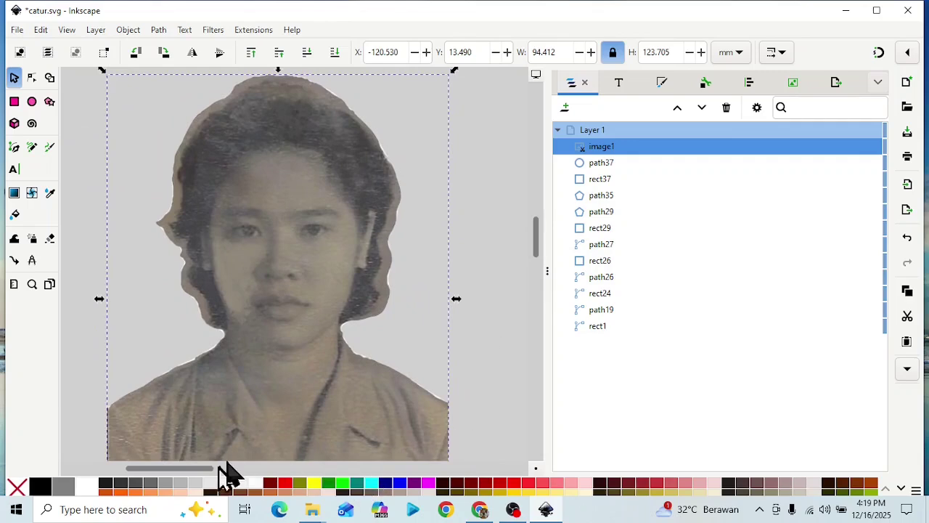
drag(215, 472, 265, 473)
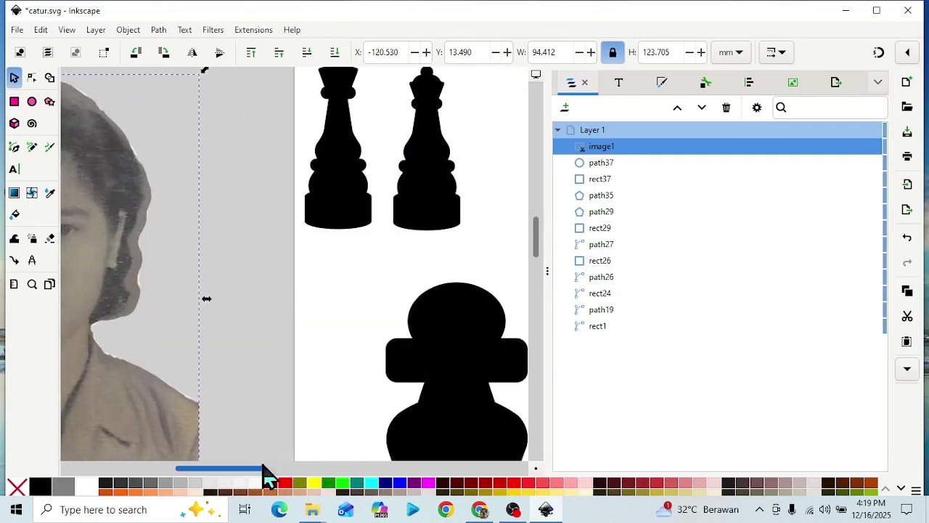
scroll(317, 341, down, 4)
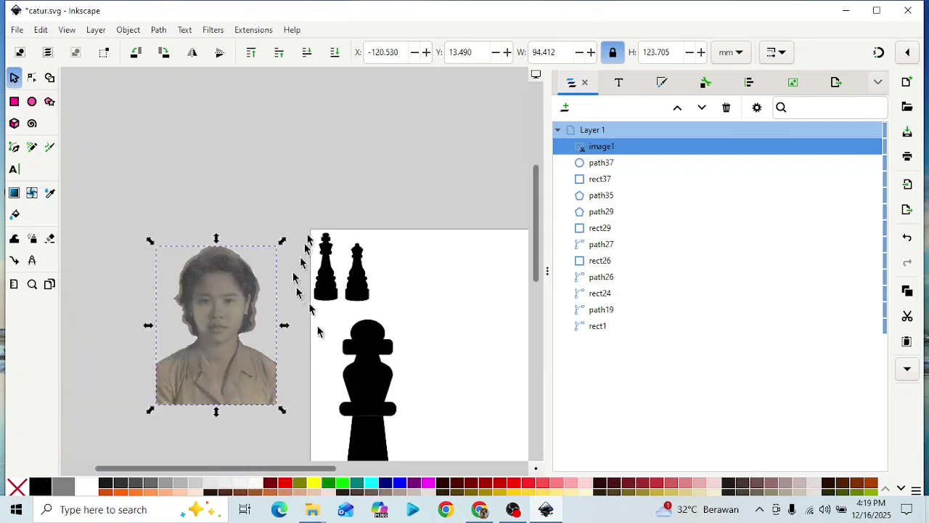
Move the clipped portrait onto the page, to the right of the two small chess pieces.
drag(223, 298, 374, 303)
drag(450, 296, 472, 297)
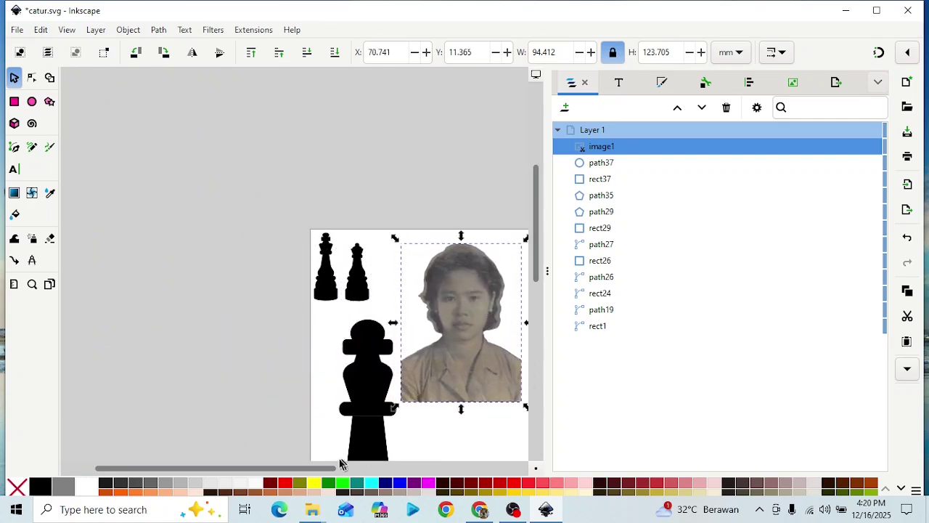
drag(338, 468, 384, 468)
drag(380, 327, 386, 233)
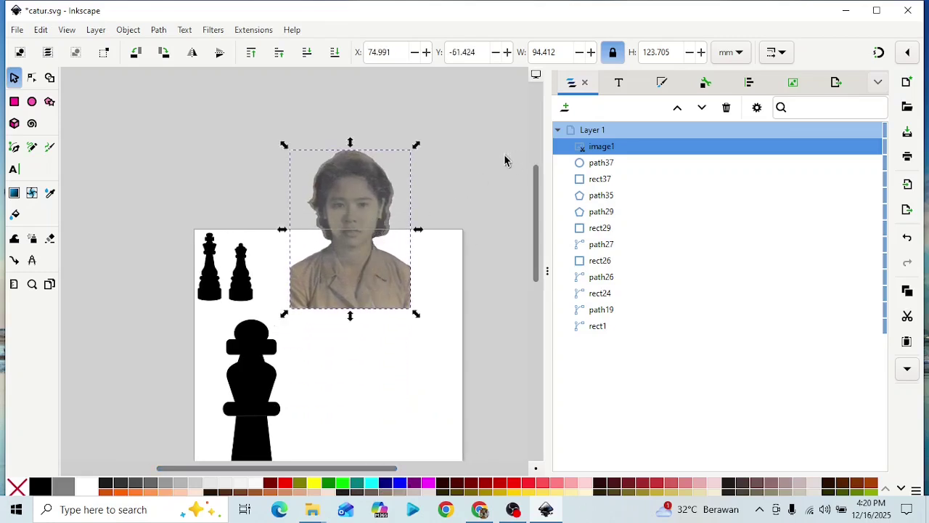
mouse_move(370, 199)
mouse_down()
mouse_move(357, 201)
mouse_move(375, 290)
mouse_move(390, 298)
mouse_move(425, 193)
mouse_move(362, 187)
mouse_up()
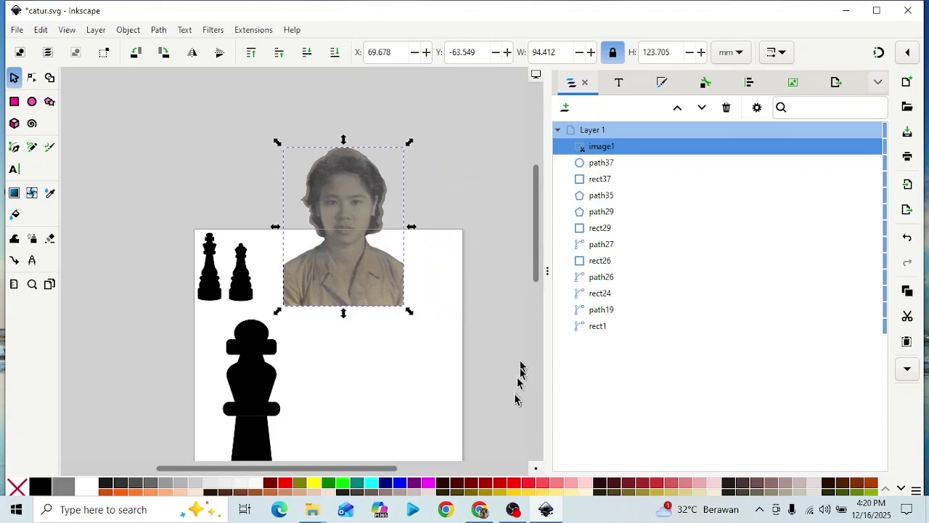
drag(348, 195, 376, 311)
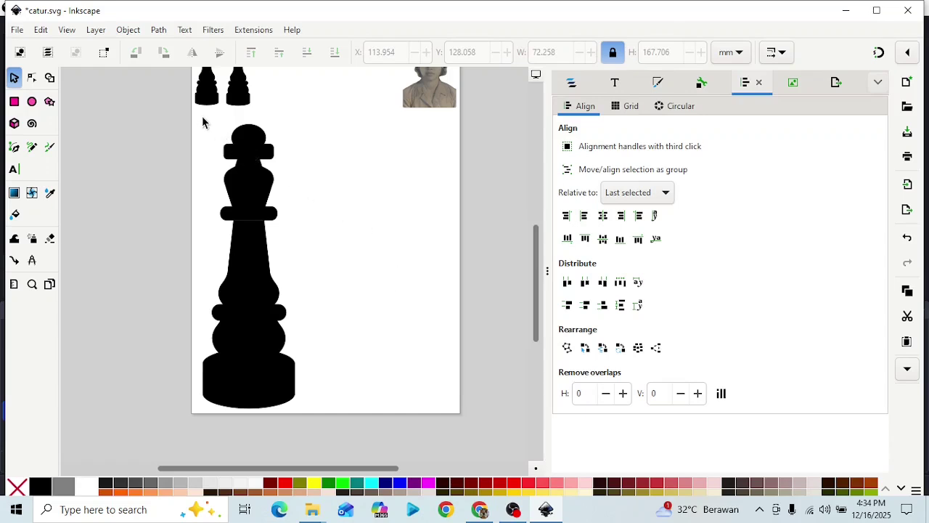
Duplicate all parts of the large chess king and place the copy beside it at about X 108.308, Y 71.799 mm.
drag(195, 116, 330, 426)
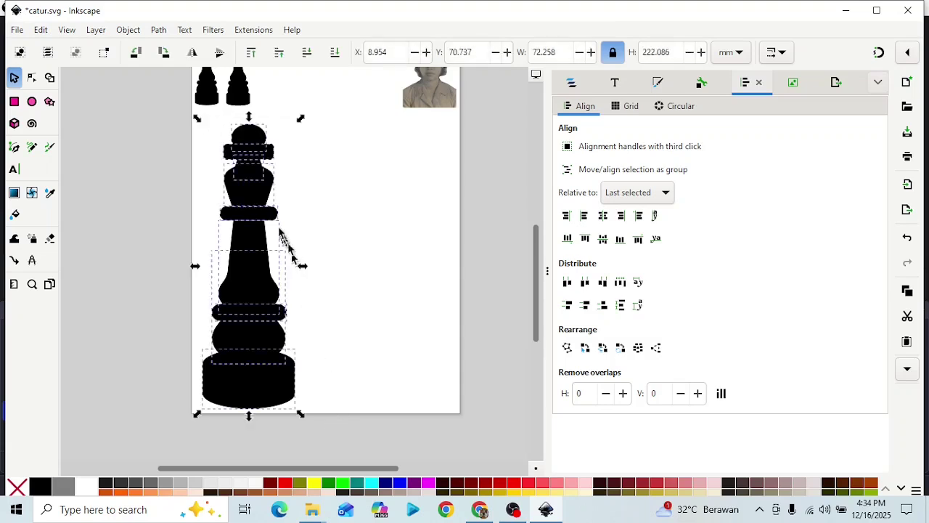
right_click(274, 194)
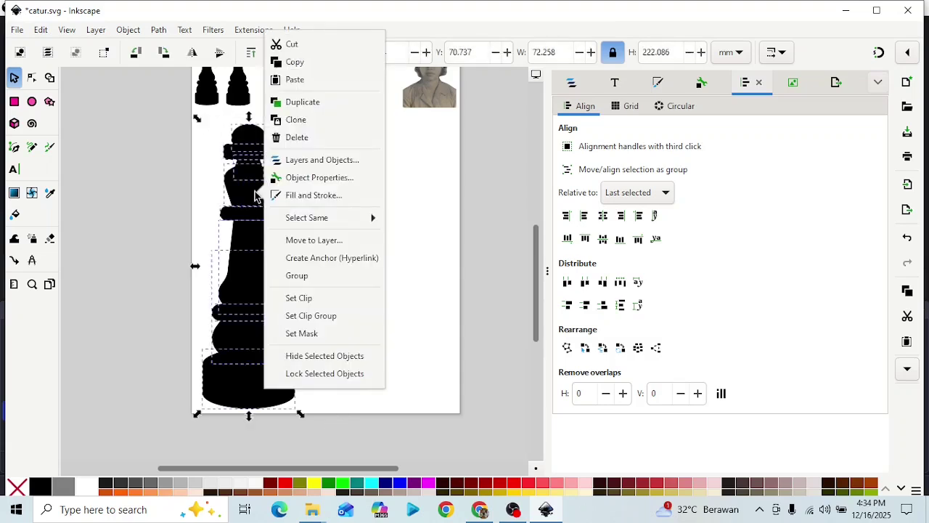
click(301, 101)
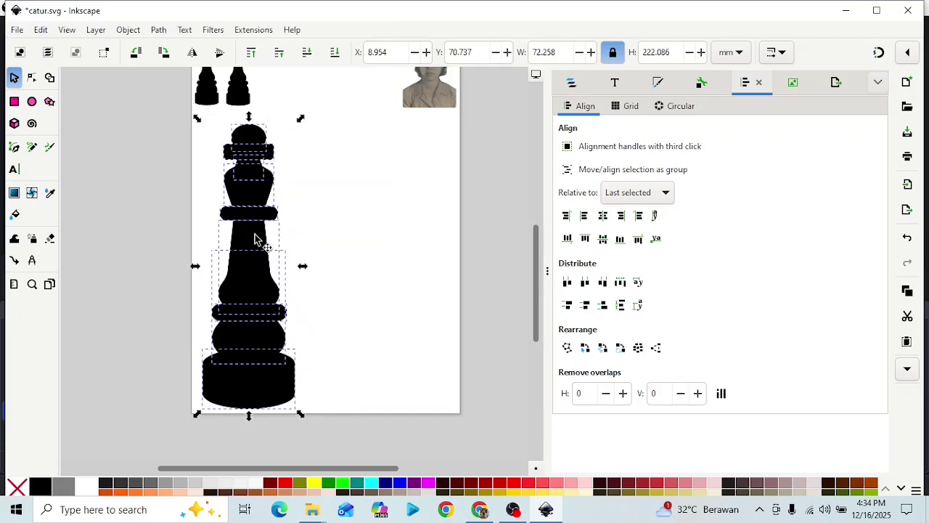
drag(254, 238, 388, 244)
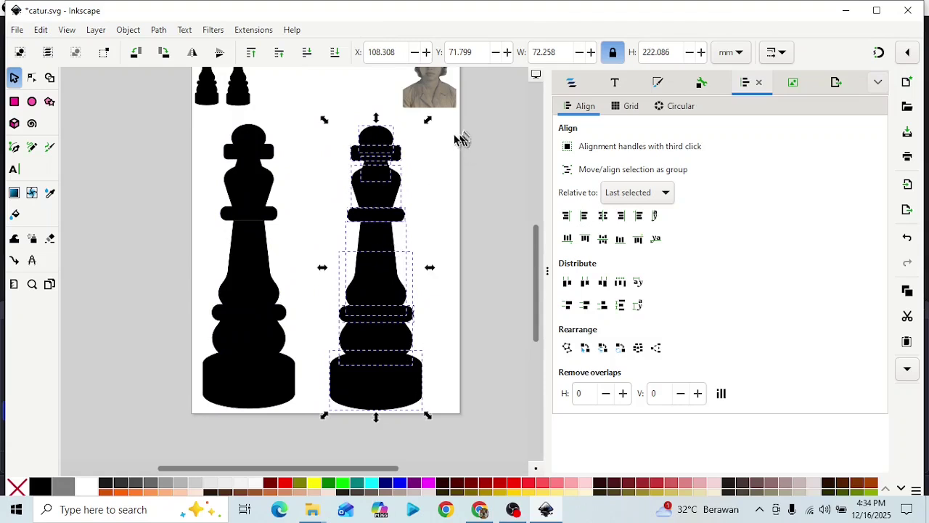
click(442, 136)
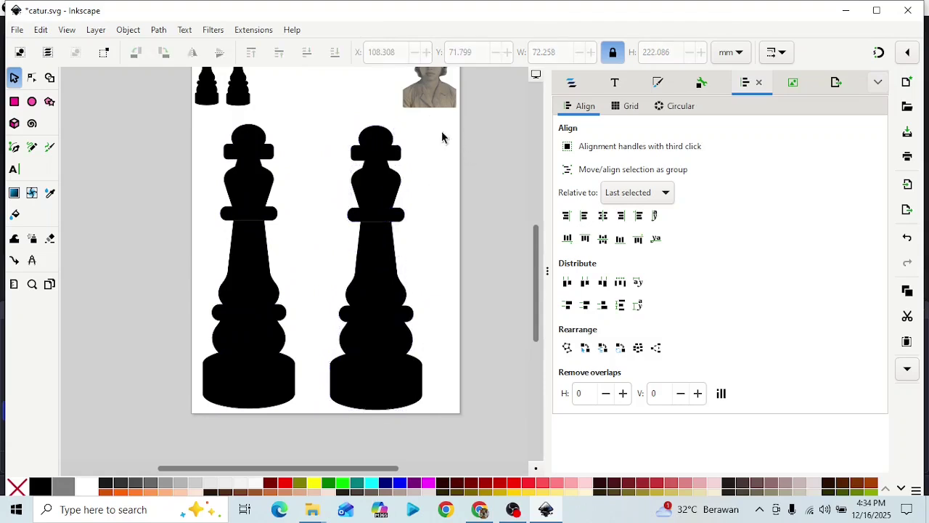
Delete the round head, the upper collar bar and the neck piece from the copied king.
click(378, 131)
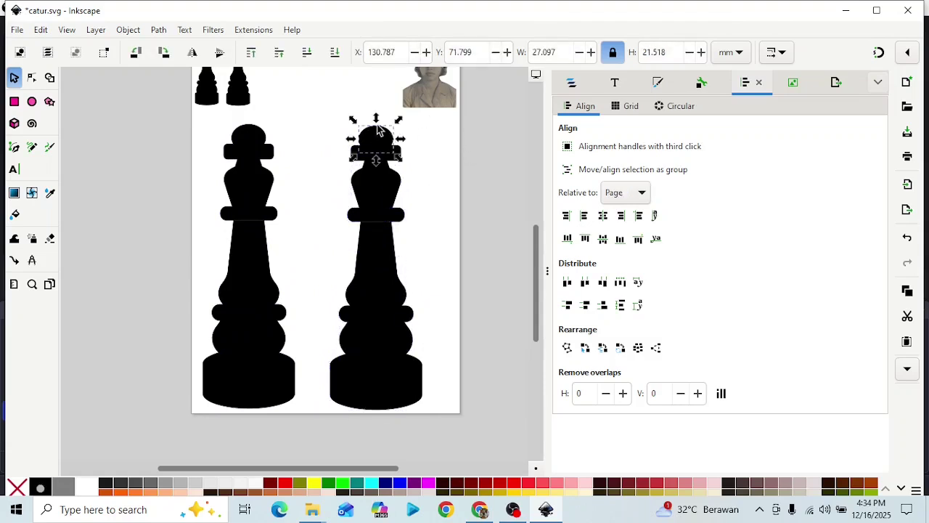
click(388, 152)
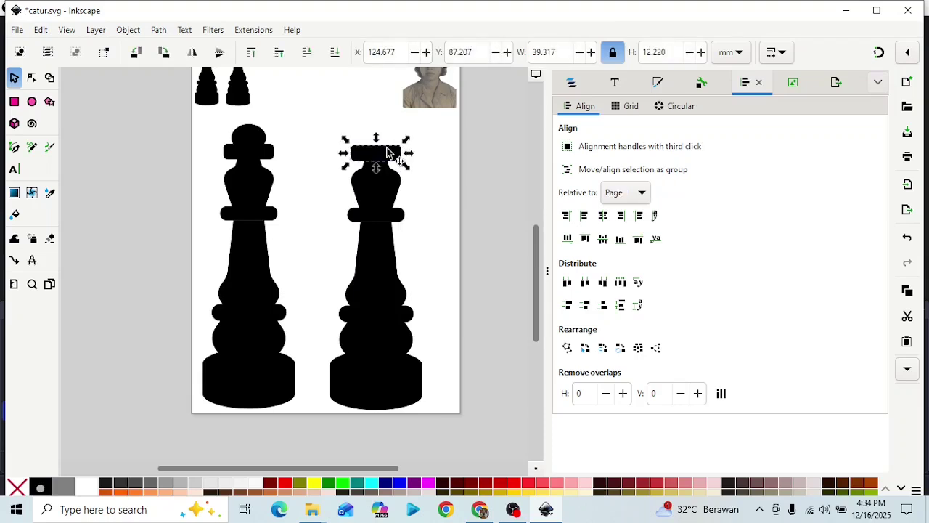
key(Delete)
click(375, 166)
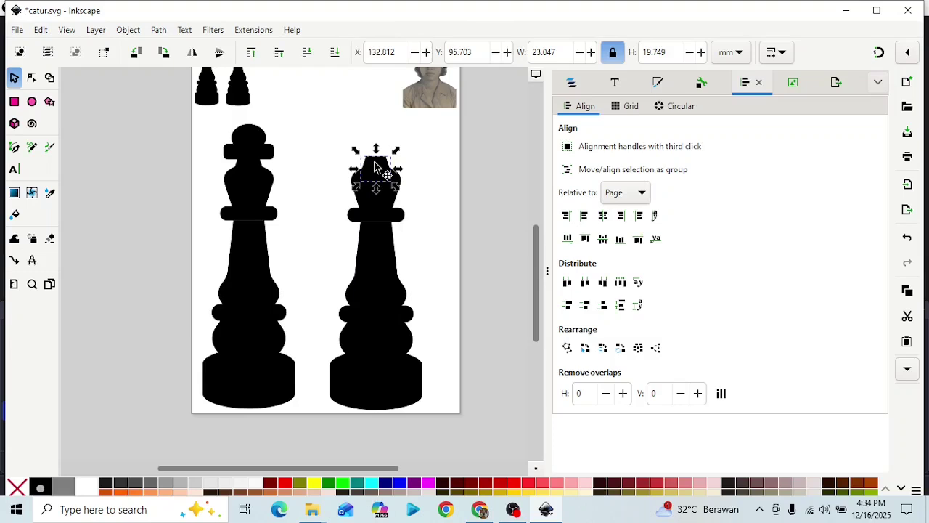
key(Delete)
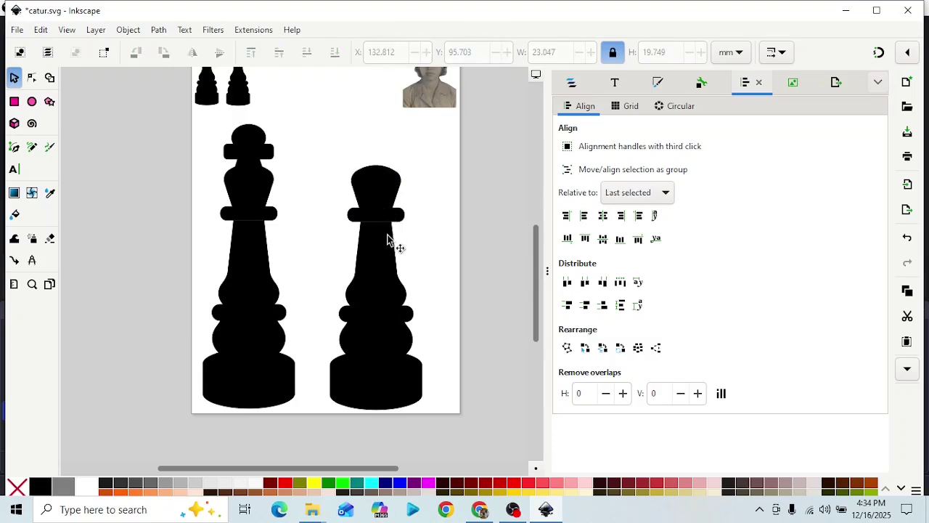
Lower the copied piece's flared head together with its collar bar straight down to about Y 117.093 mm.
ctrl+scroll(387, 240, up, 1)
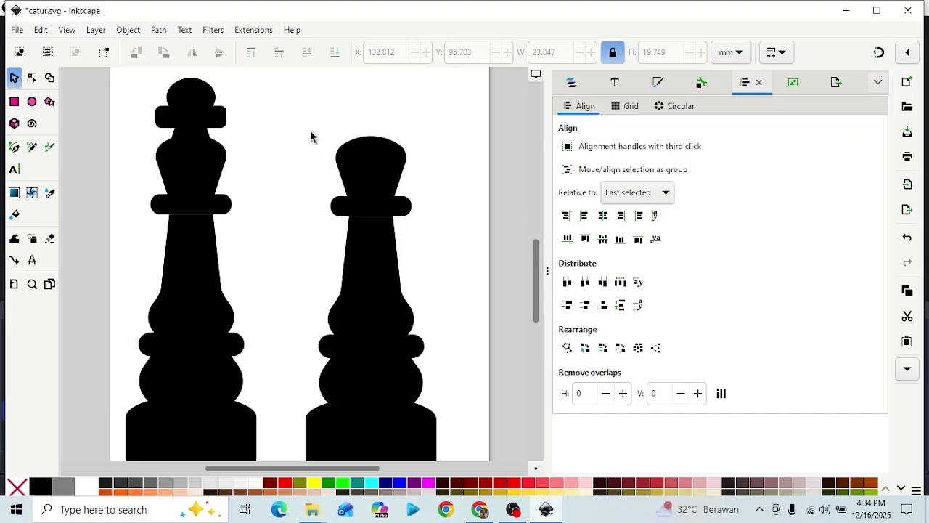
drag(309, 136, 457, 239)
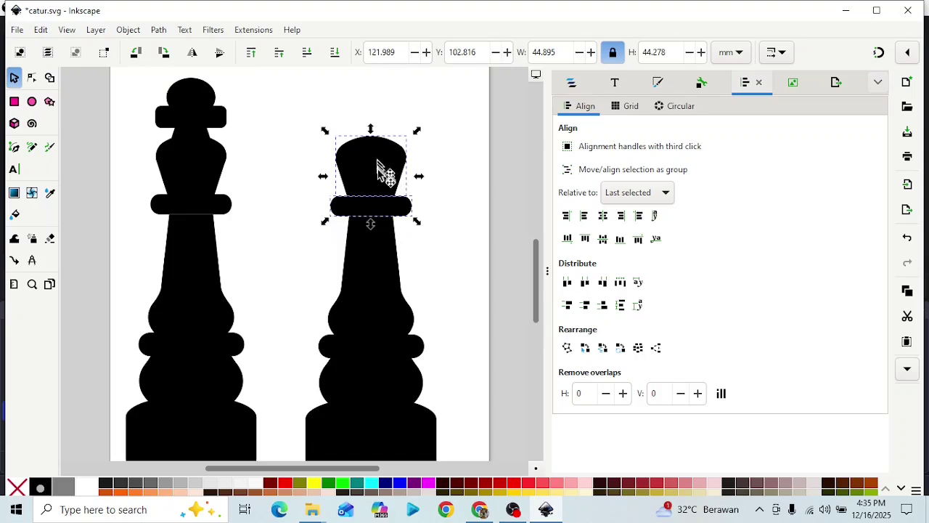
drag(377, 170, 377, 196)
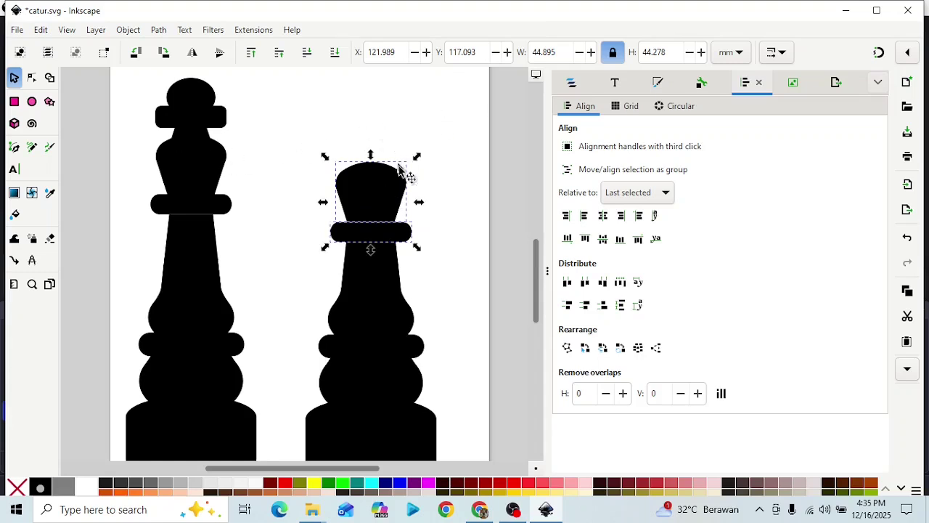
click(412, 201)
click(389, 142)
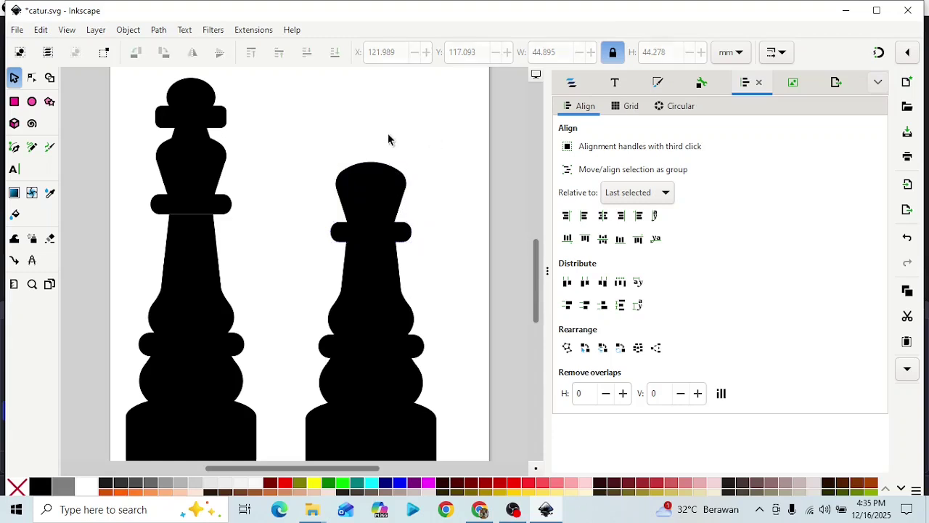
Reset the corner rounding of the copied piece's flared head and round only its top corner with the Corners path effect.
click(379, 174)
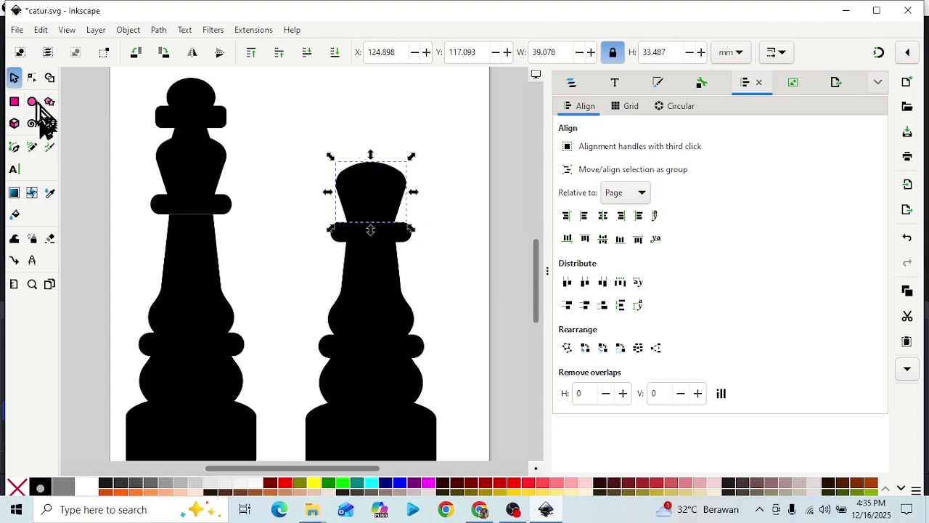
click(31, 77)
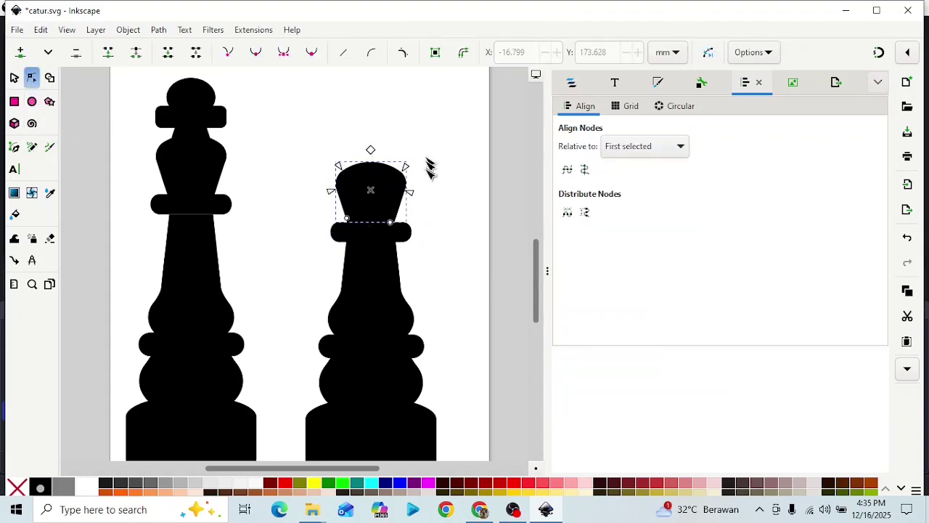
scroll(428, 178, up, 1)
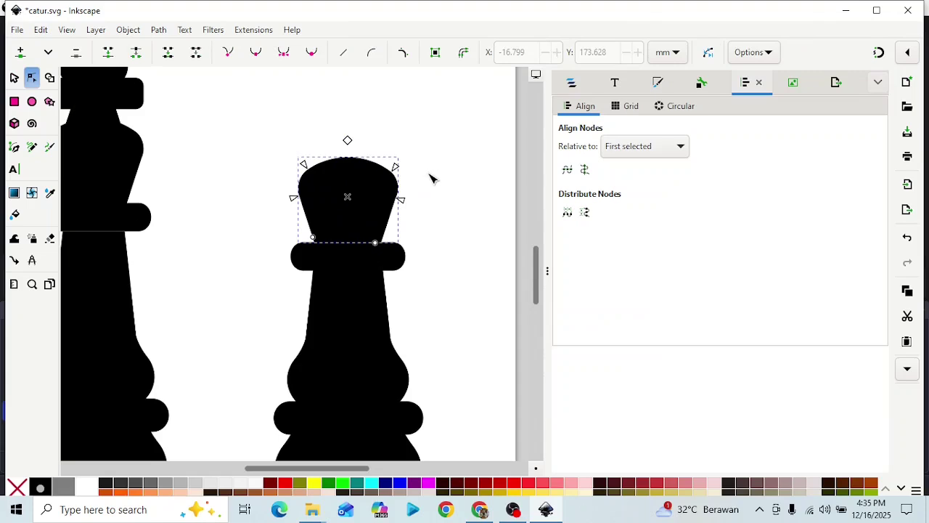
click(405, 55)
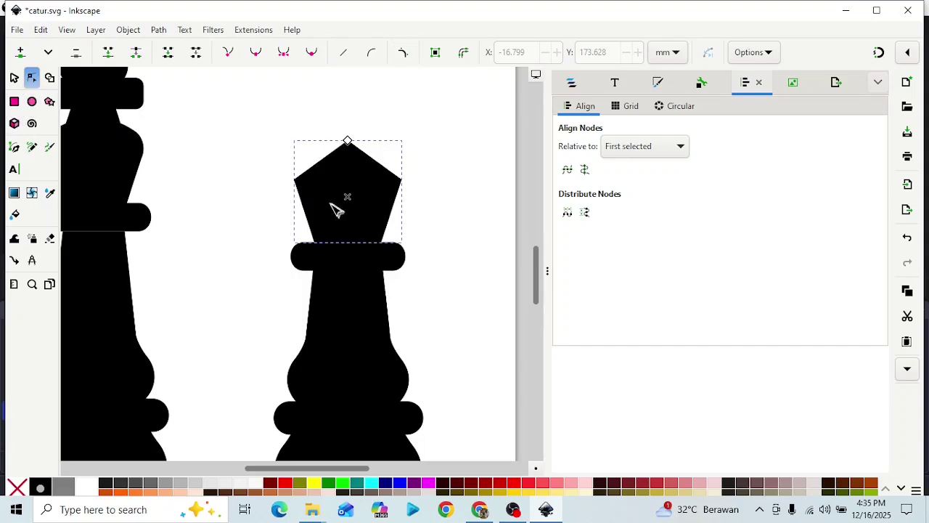
click(403, 55)
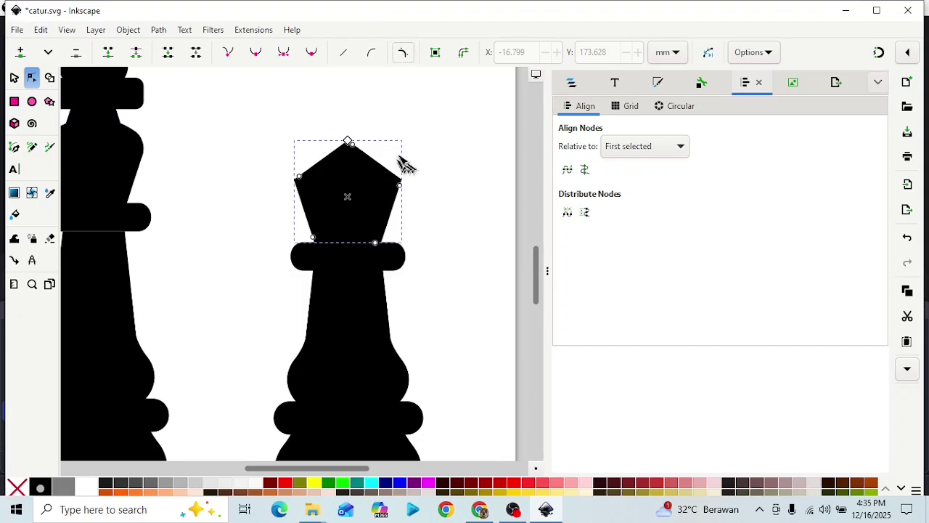
click(355, 147)
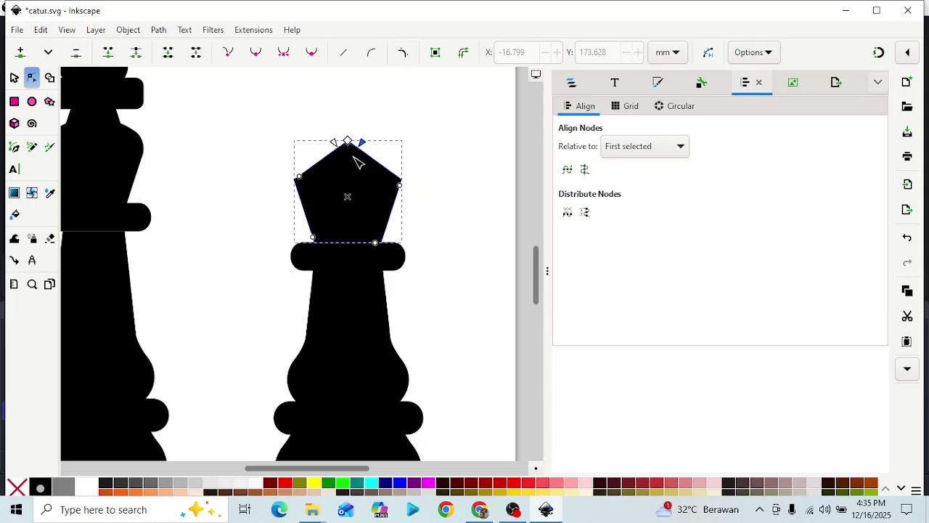
drag(359, 161, 380, 208)
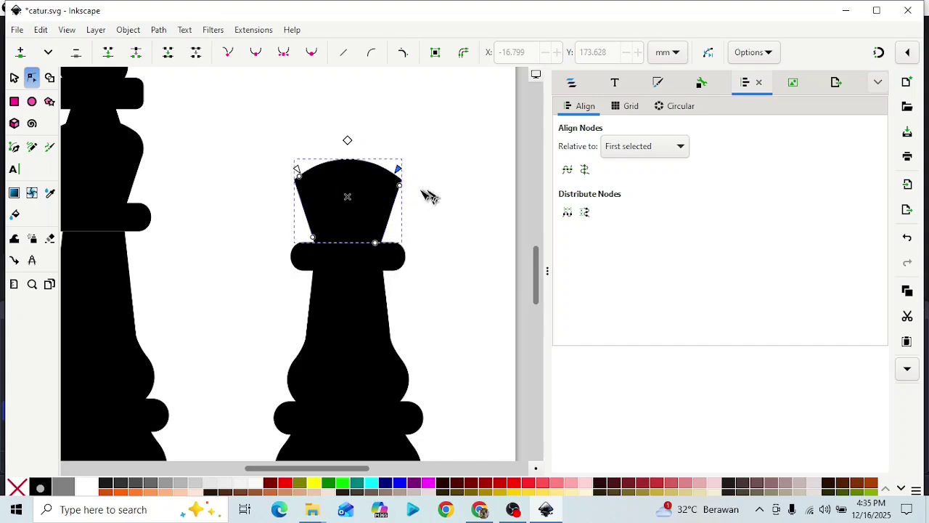
click(439, 164)
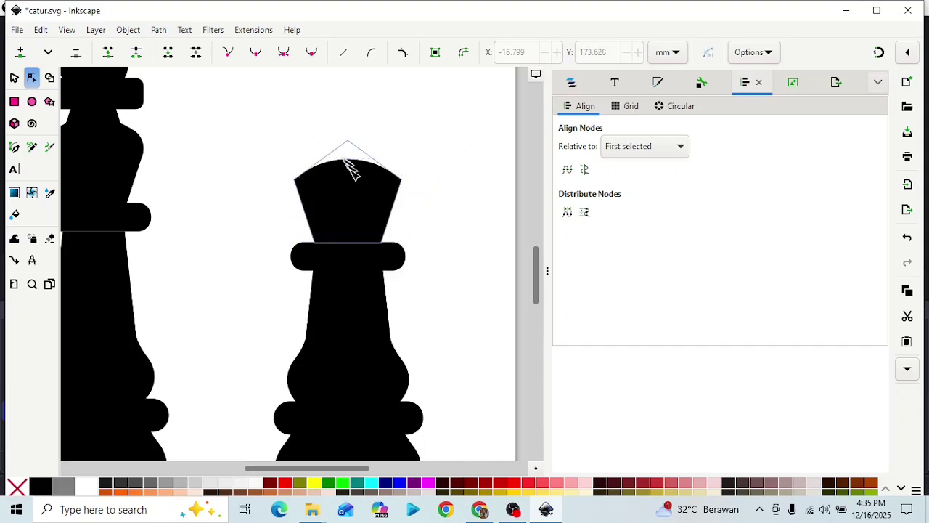
click(362, 182)
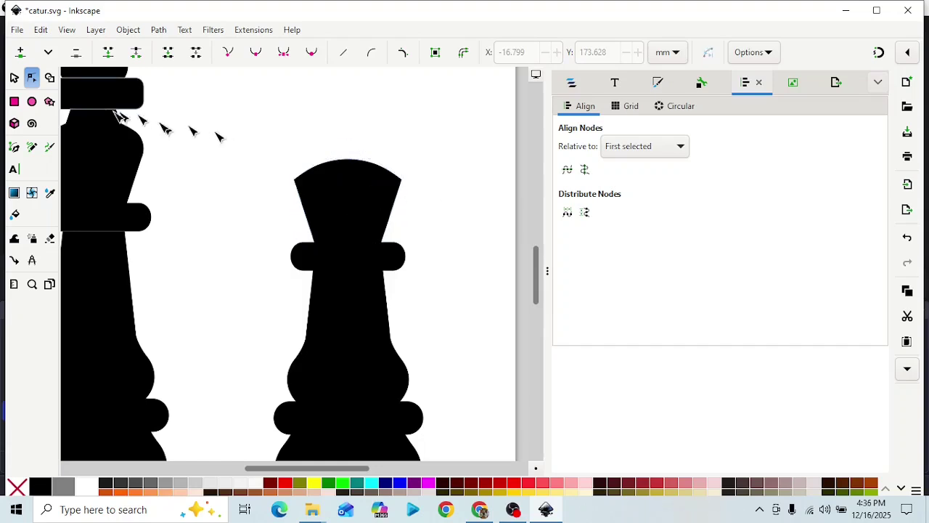
Move the flared head down over its collar bar to about X 123.288, Y 129.797 mm.
click(14, 78)
drag(363, 200, 360, 234)
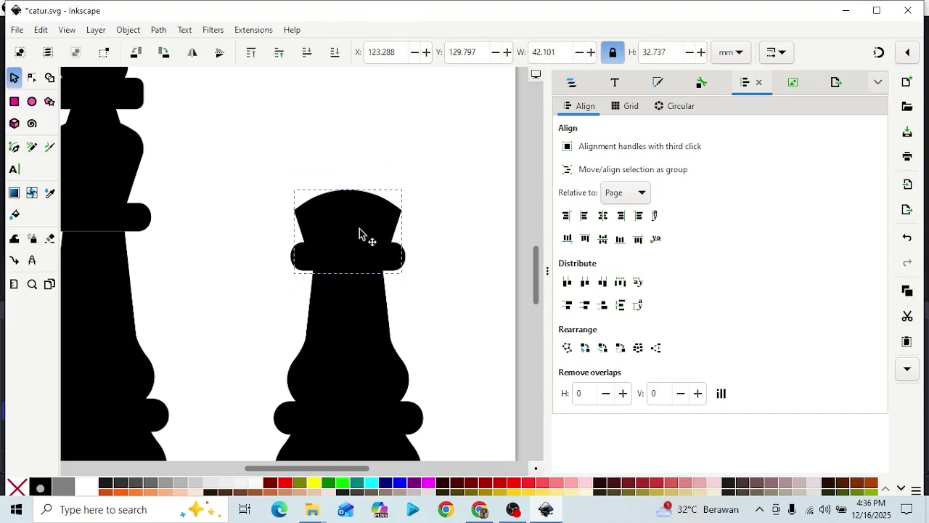
drag(359, 230, 359, 230)
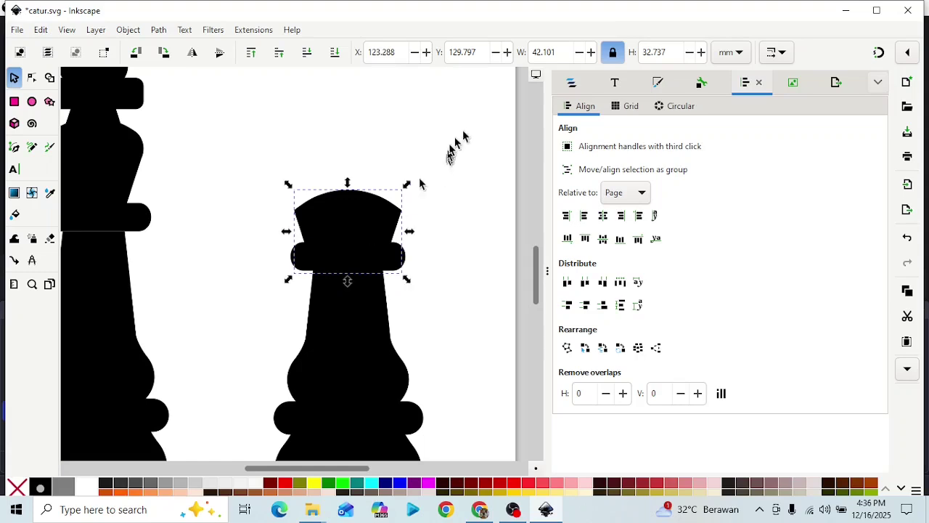
click(454, 137)
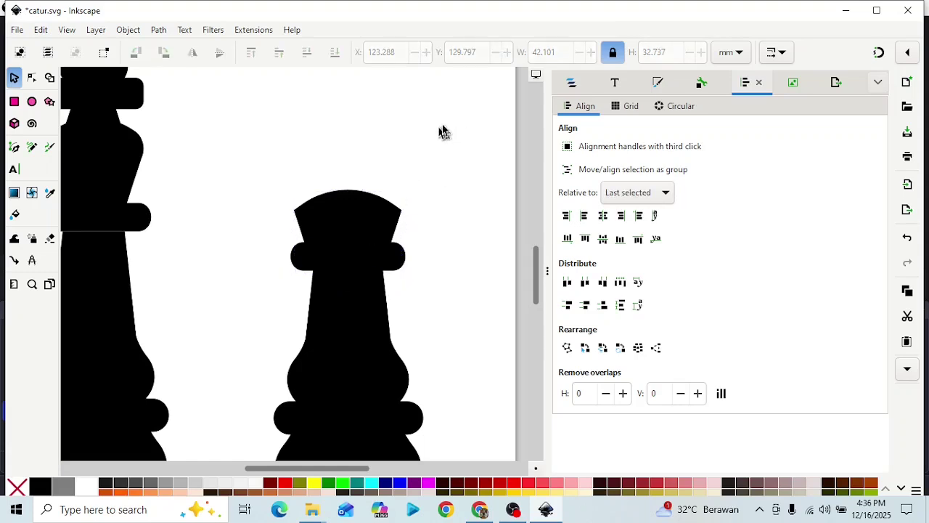
Clear the flared head's corner rounding and reapply the Corners effect to its top corner only, giving a head height of about 32.189 mm.
click(347, 208)
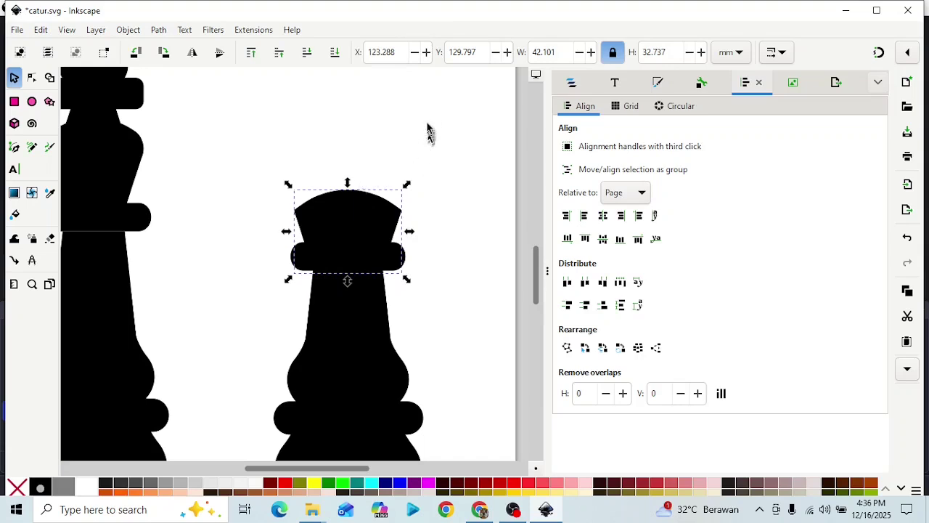
click(32, 78)
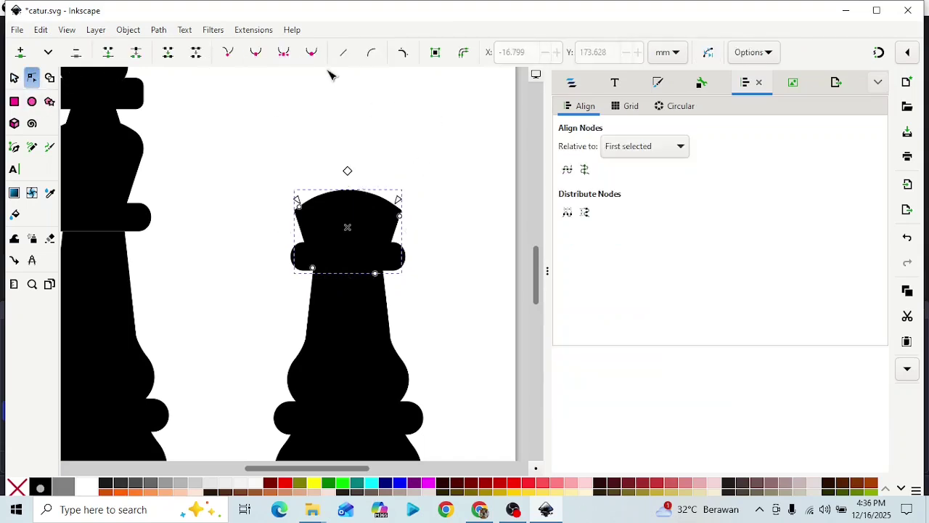
click(403, 53)
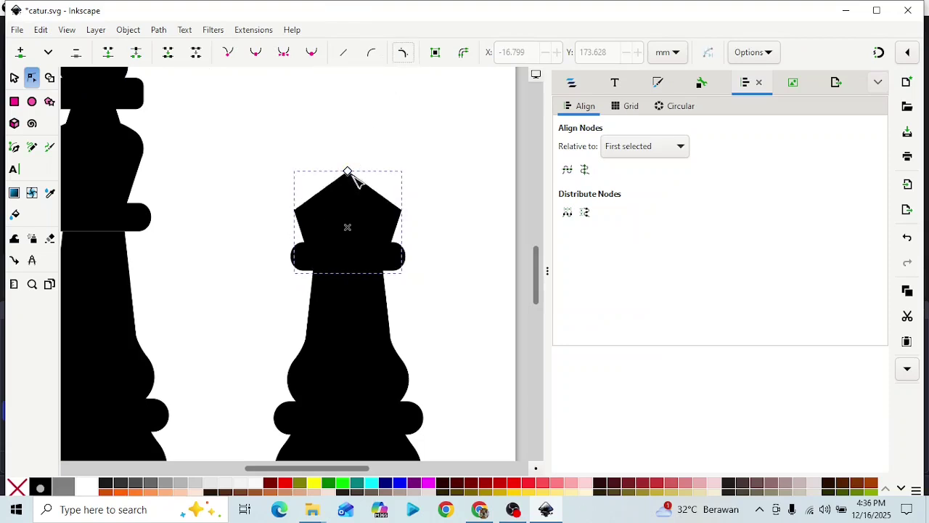
click(401, 52)
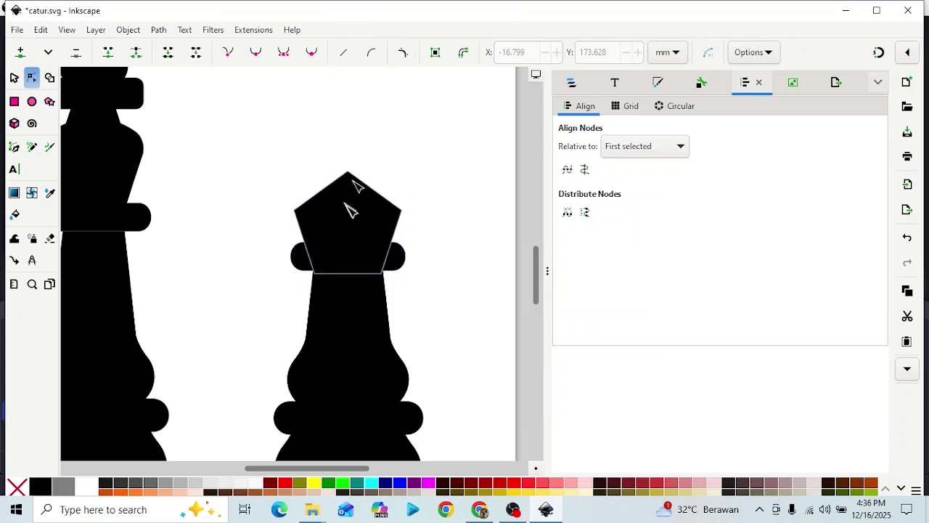
click(403, 54)
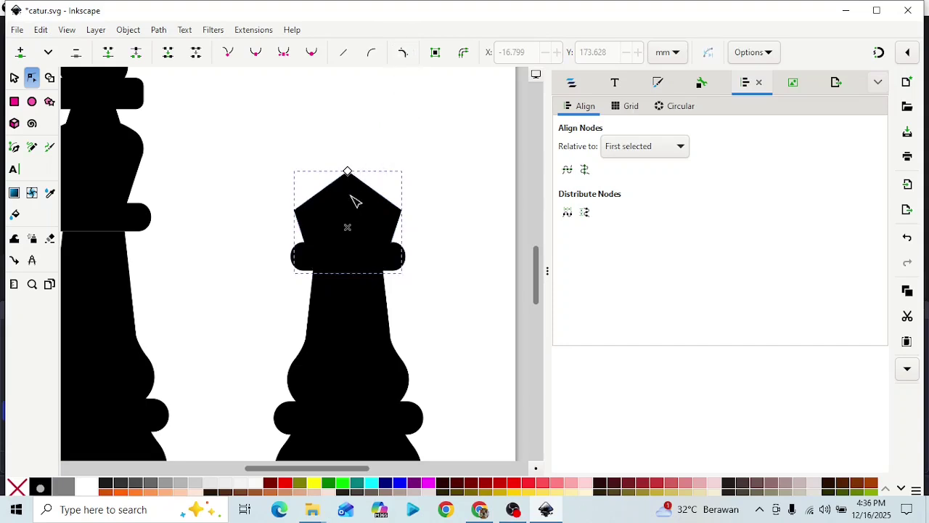
click(404, 56)
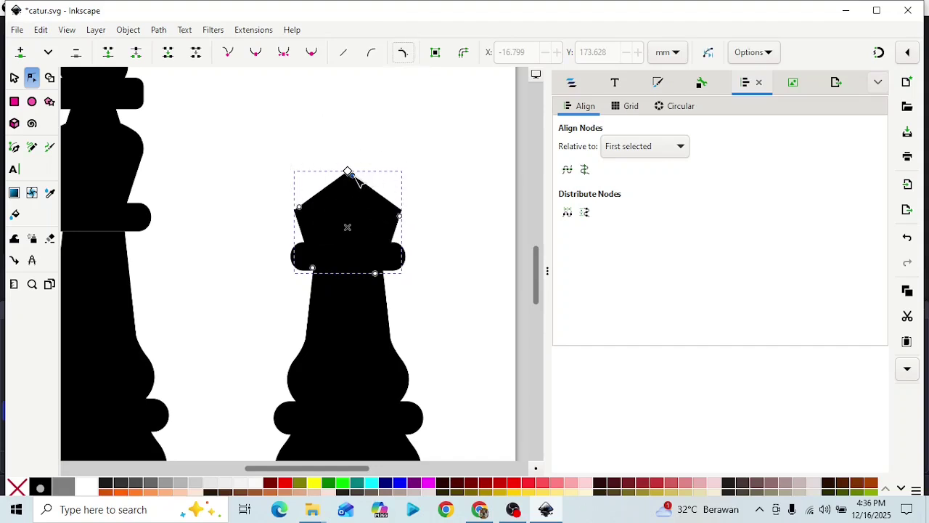
drag(358, 181, 400, 212)
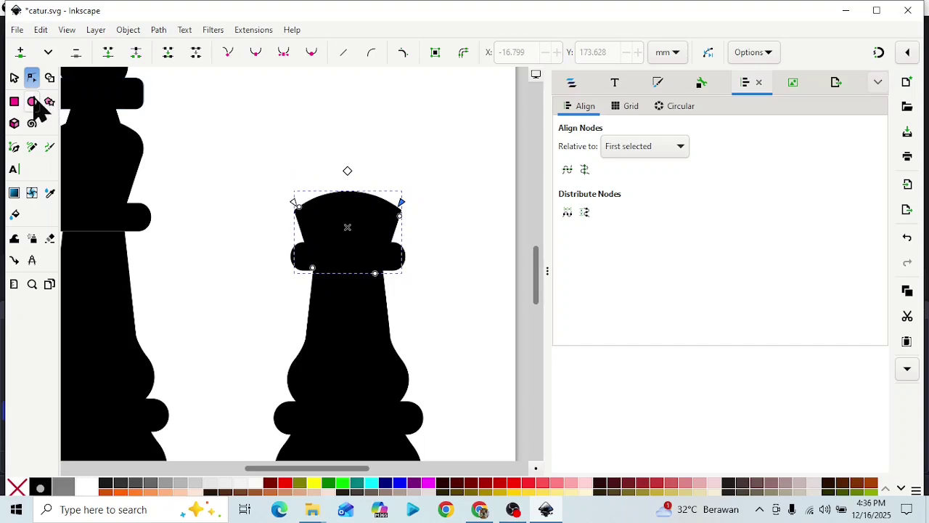
click(13, 78)
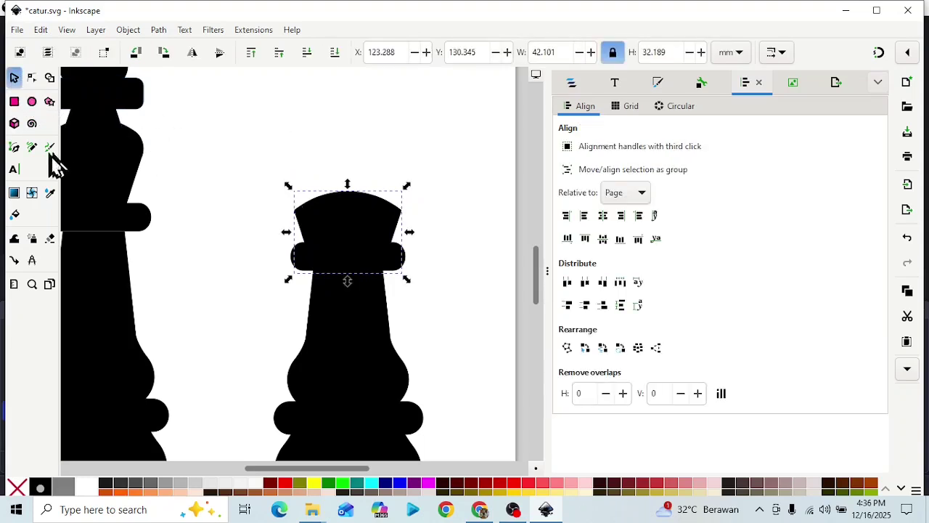
Draw an ellipse over the flared head's top and enlarge it proportionally to about 35.114 by 28.620 mm.
click(32, 101)
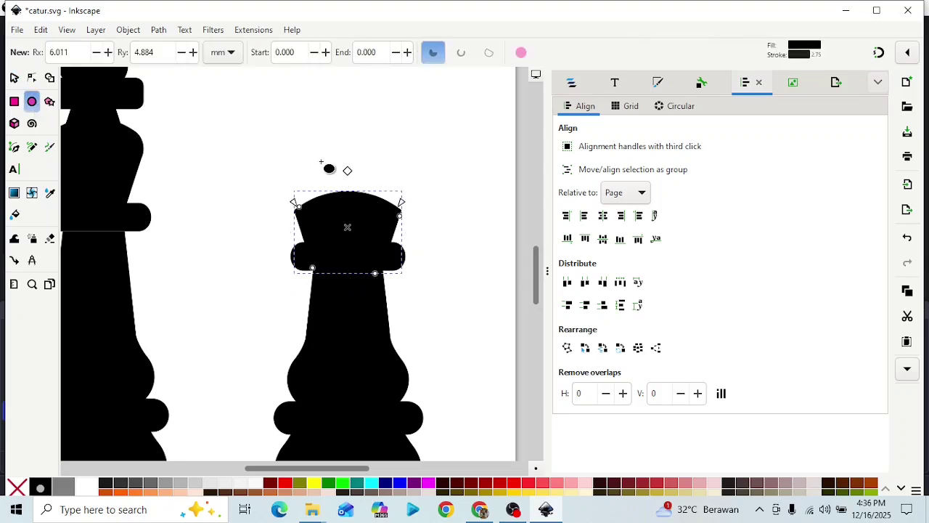
drag(320, 160, 389, 216)
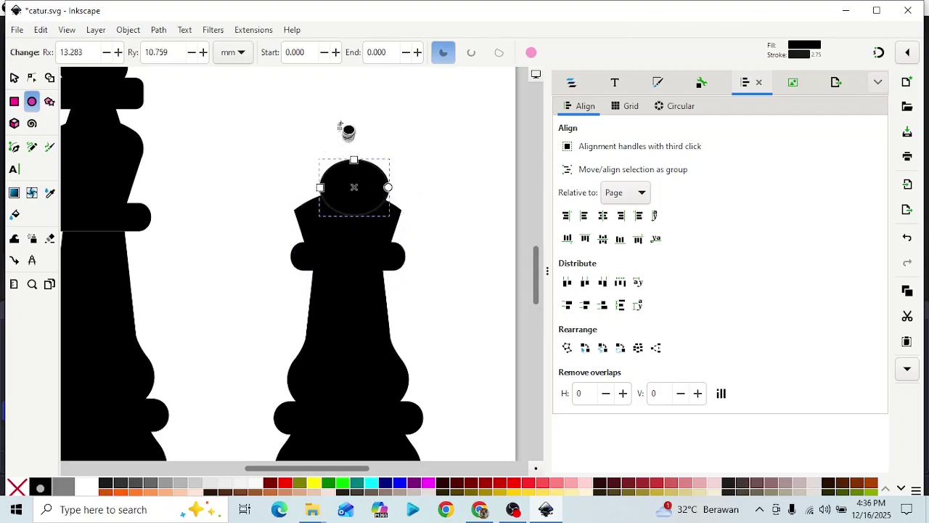
click(14, 78)
mouse_move(368, 188)
mouse_down()
mouse_move(352, 197)
mouse_move(363, 201)
mouse_up()
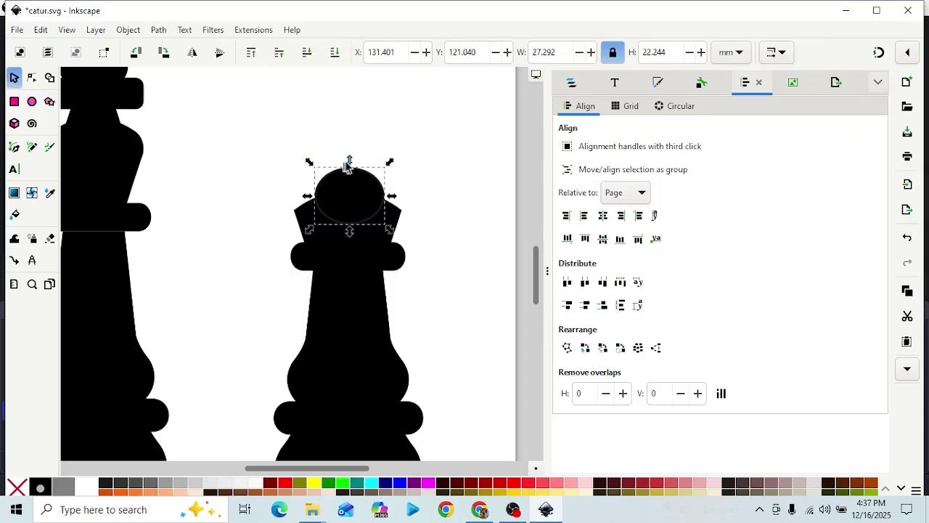
drag(350, 166, 353, 150)
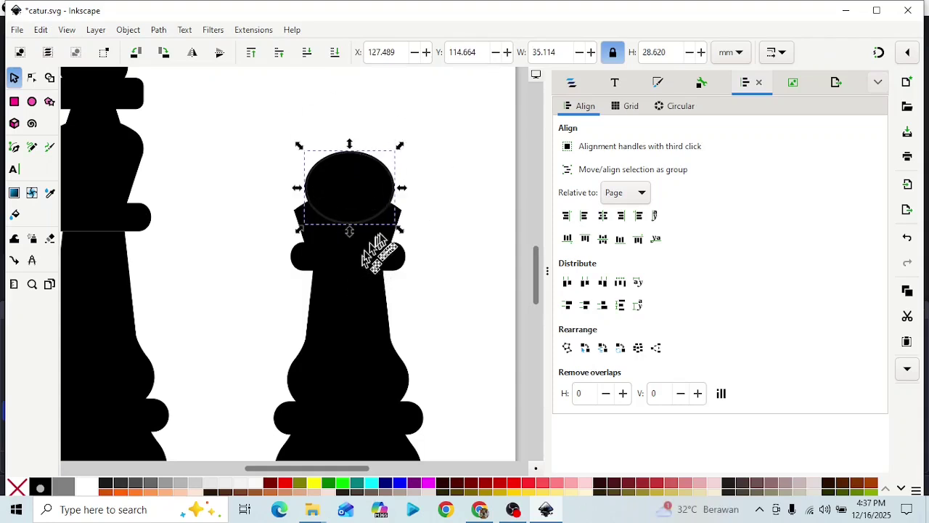
Center the ellipse on the flared head's vertical axis, aligning relative to the last selected object.
shift+click(386, 239)
shift+click(375, 260)
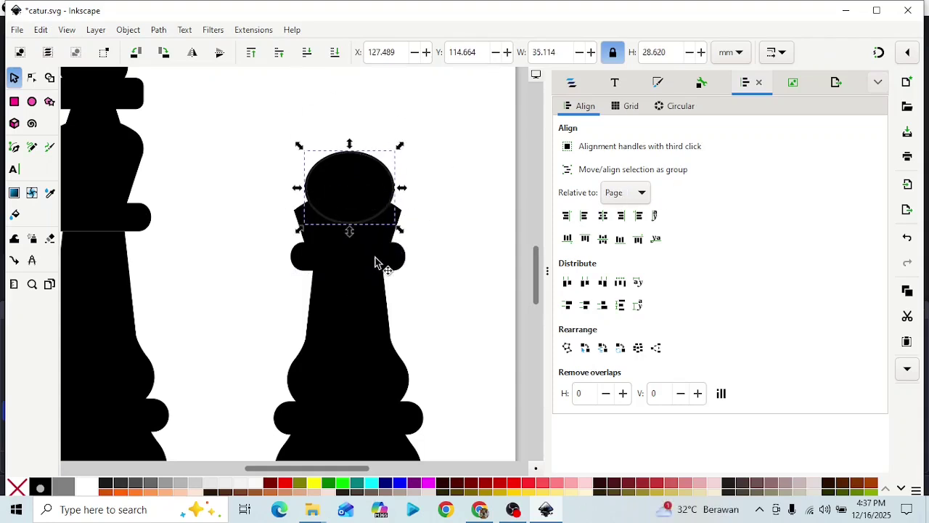
shift+click(394, 243)
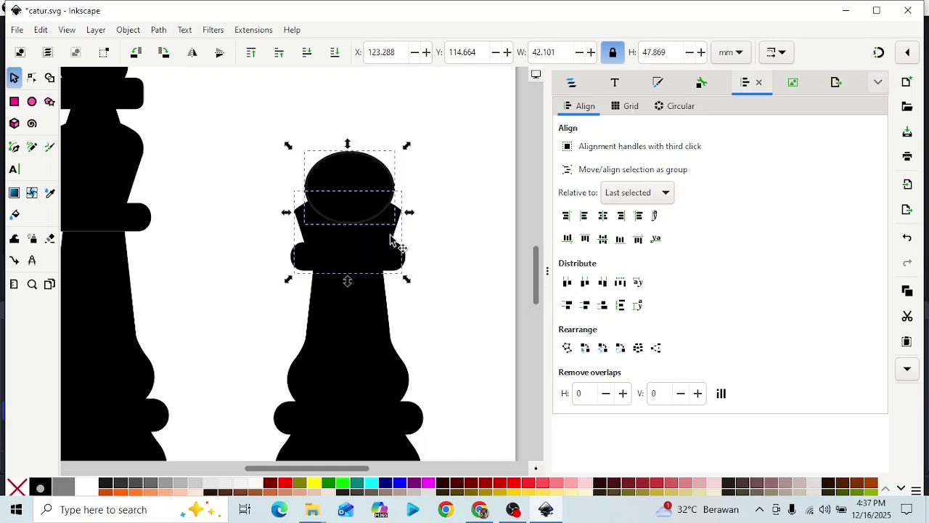
click(602, 216)
click(469, 174)
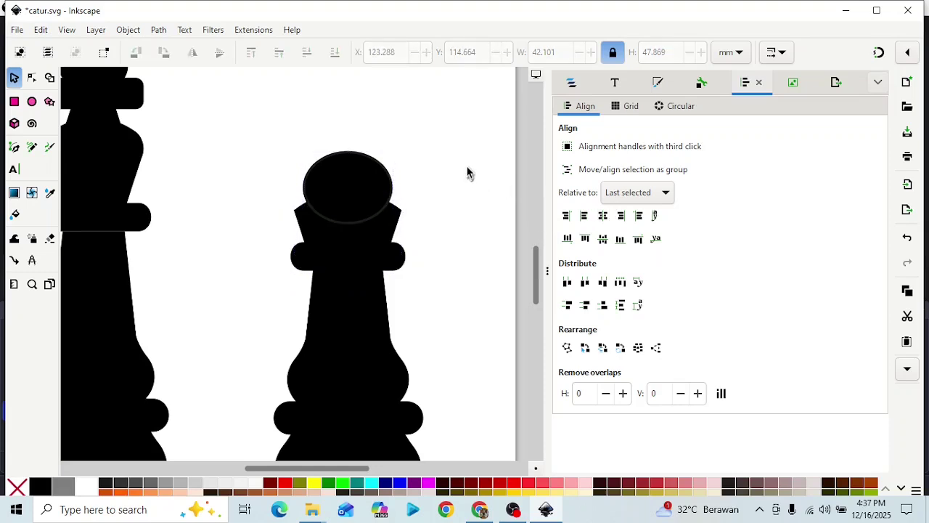
Lower the ellipse straight down into the flared head to about Y 120.968 mm.
click(351, 172)
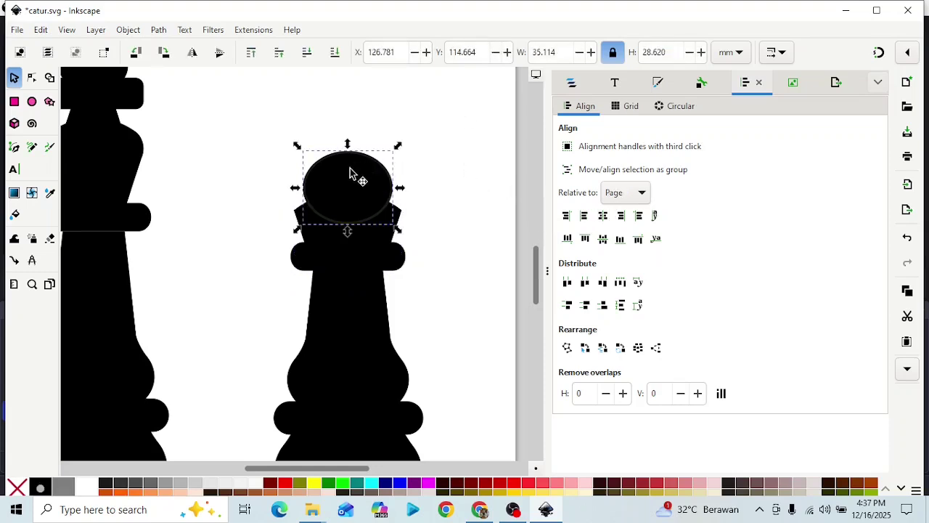
drag(350, 172, 352, 184)
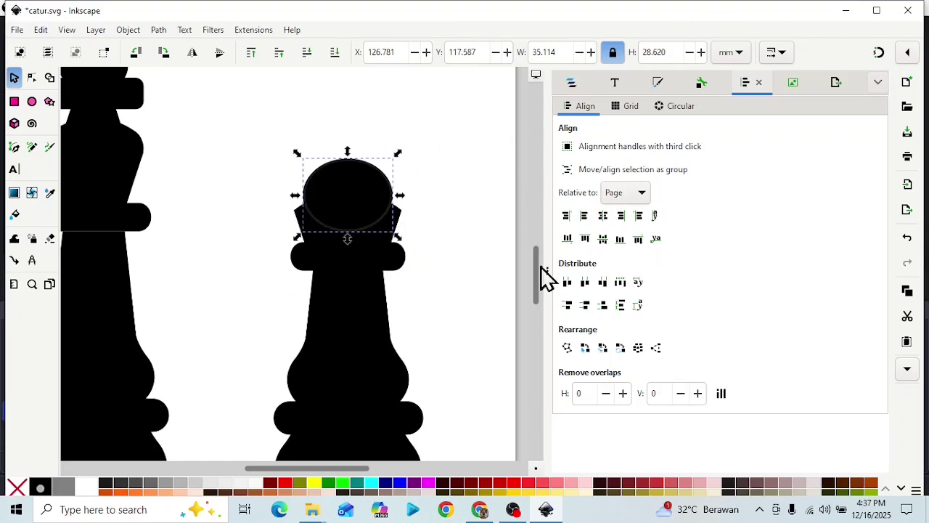
scroll(498, 265, down, 2)
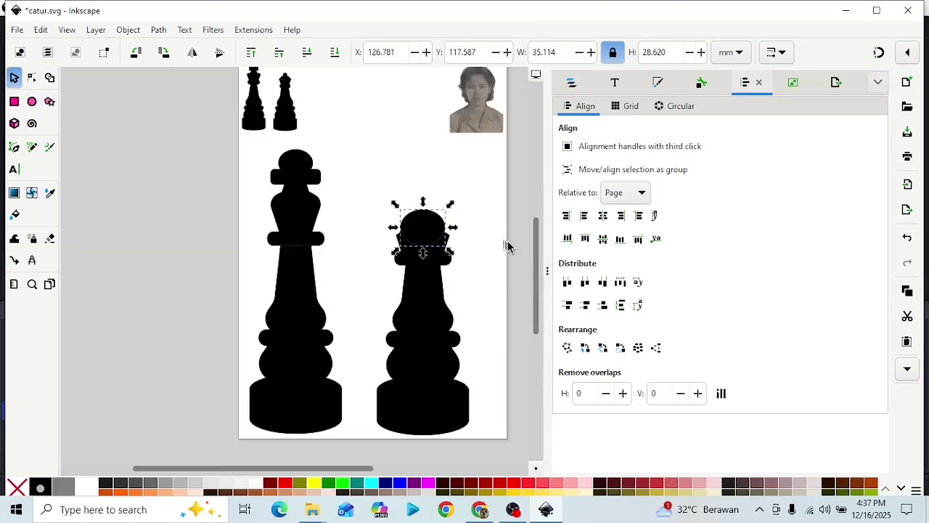
scroll(464, 226, up, 3)
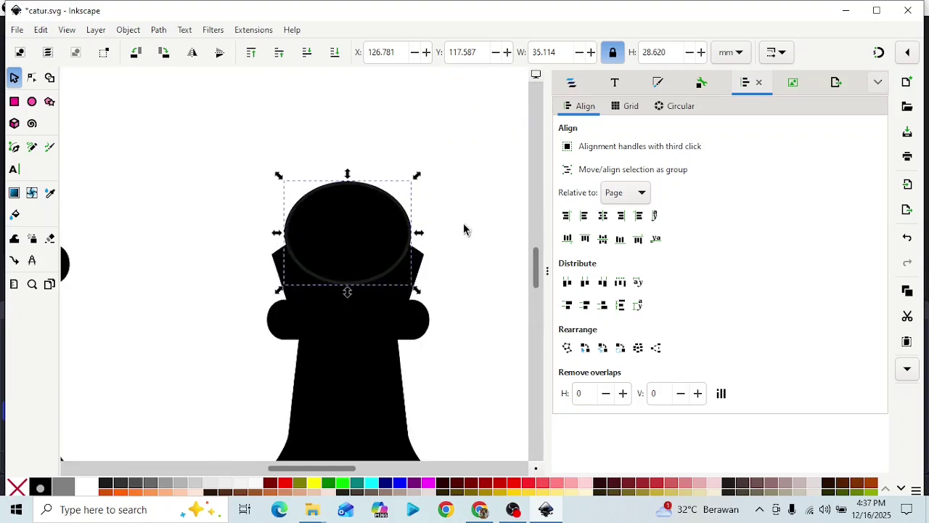
drag(353, 201, 353, 217)
click(397, 150)
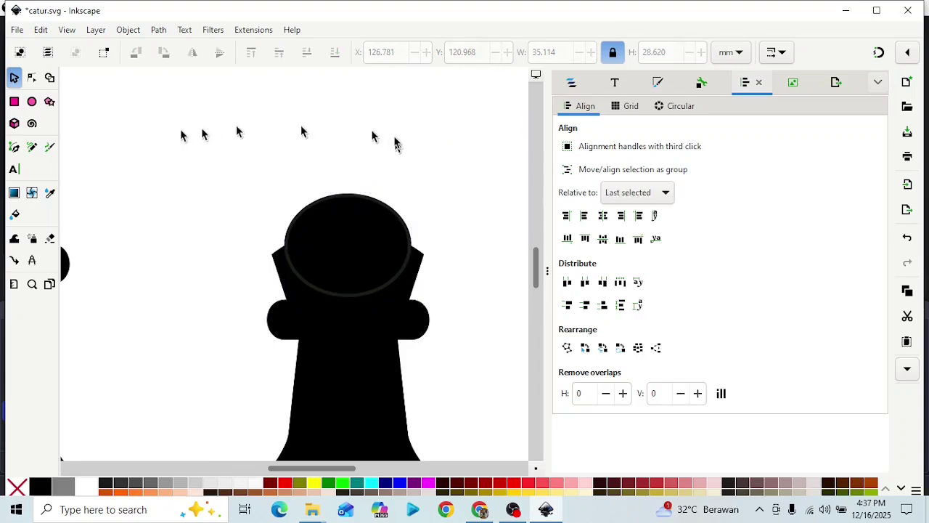
Draw a small circle about 12.373 mm across on top of the ellipse and shift it to about X 138.642 mm.
click(32, 101)
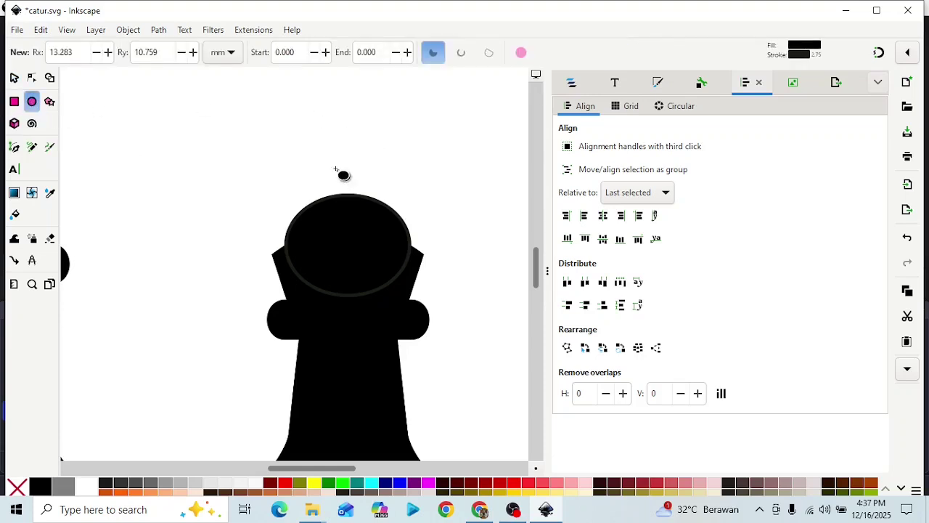
drag(353, 196, 377, 210)
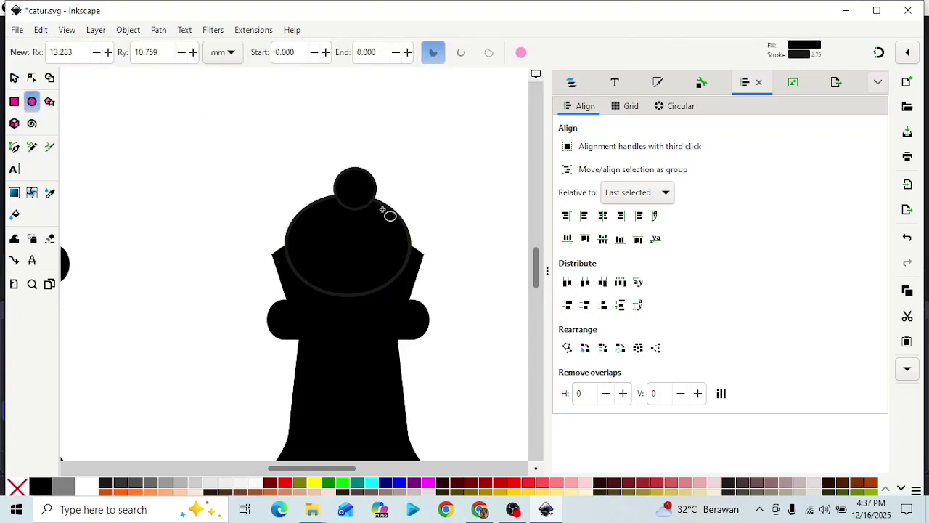
drag(385, 211, 386, 210)
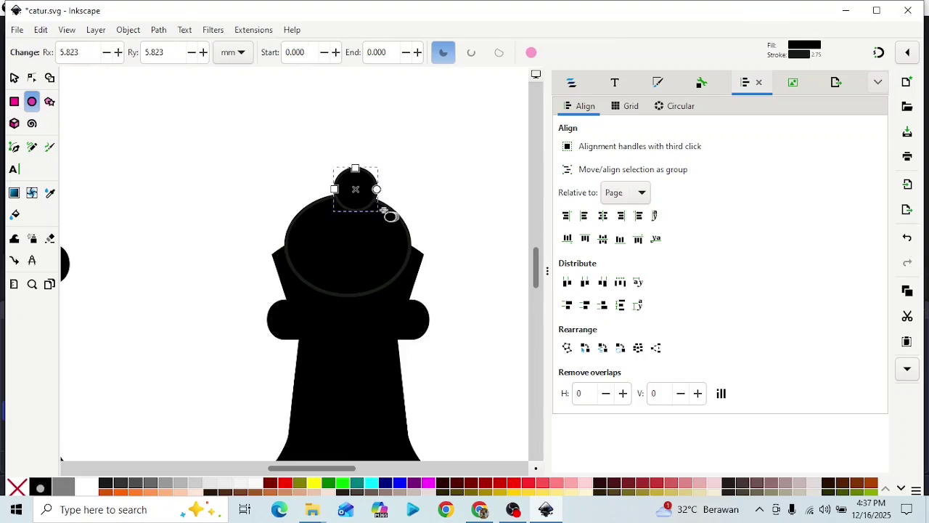
click(14, 77)
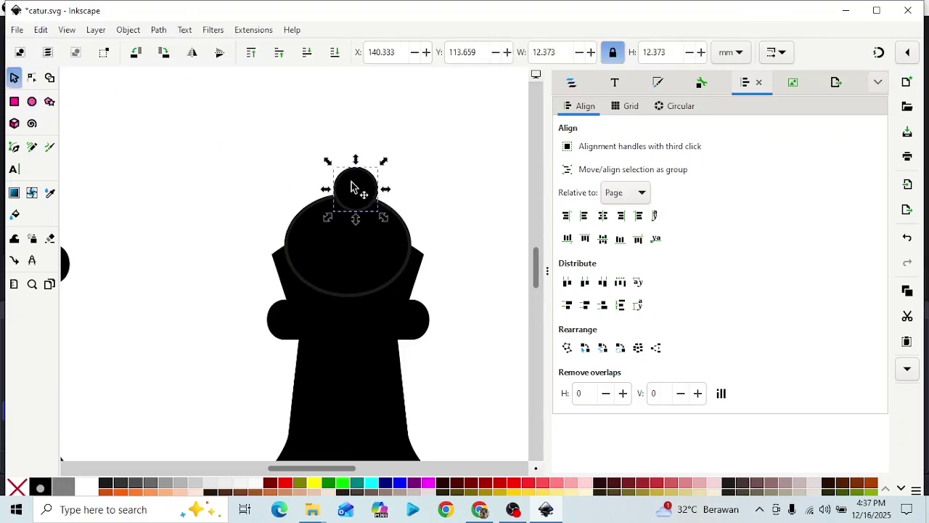
drag(352, 187, 345, 187)
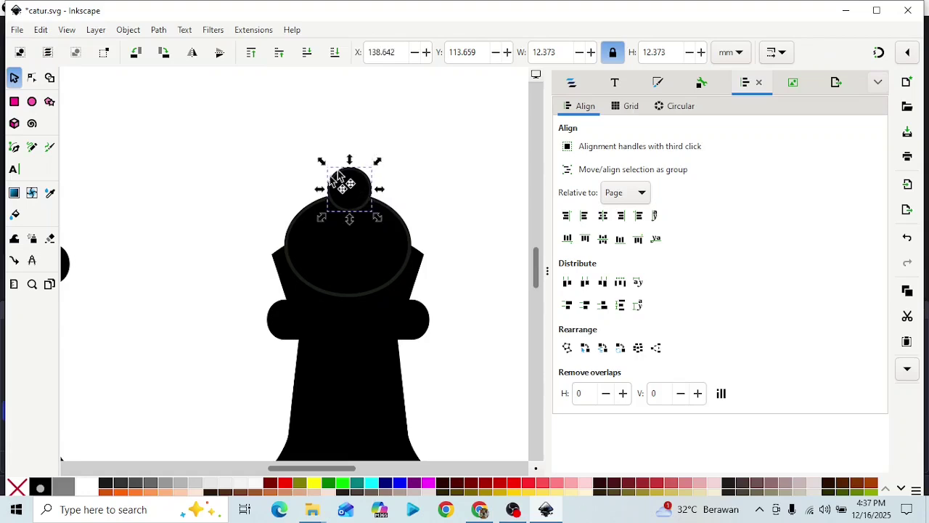
Center the small circle, ellipse, flared head and collar bar on the vertical axis of the piece's body, selected last.
drag(215, 149, 469, 357)
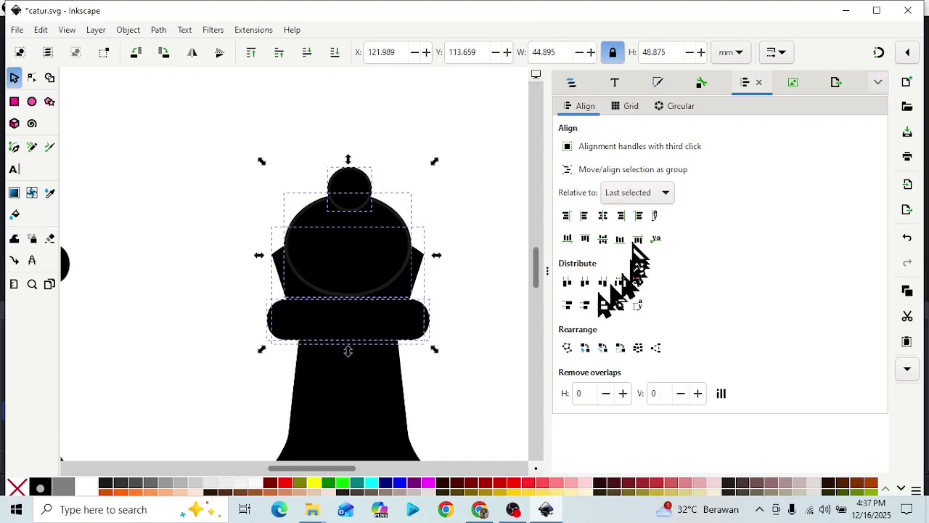
click(603, 215)
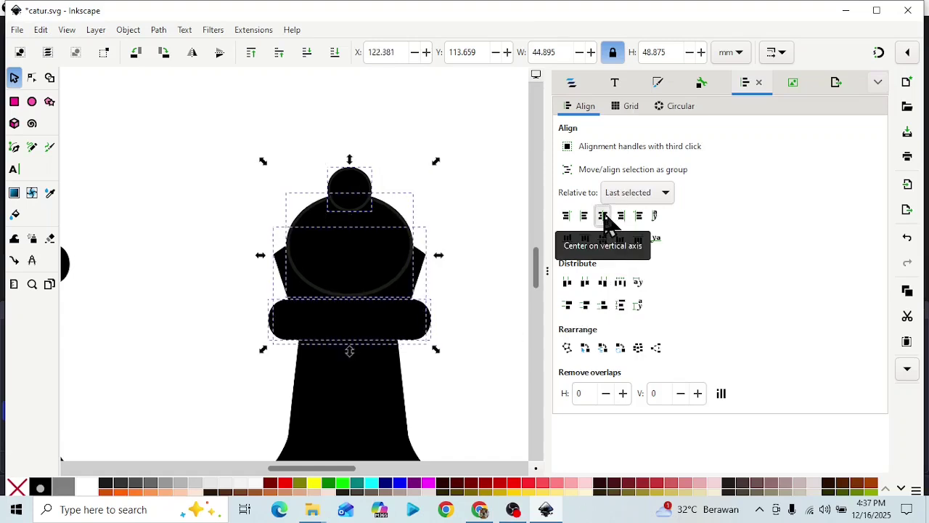
shift+click(350, 415)
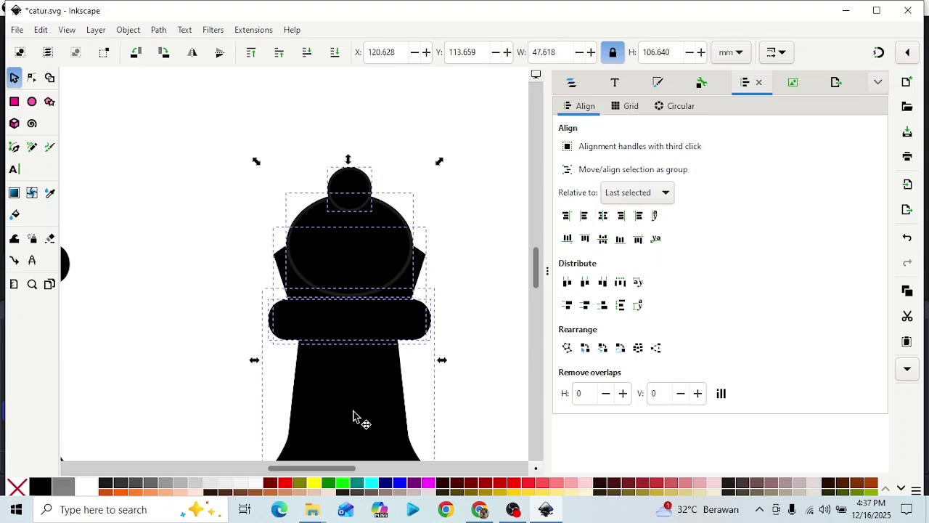
click(604, 215)
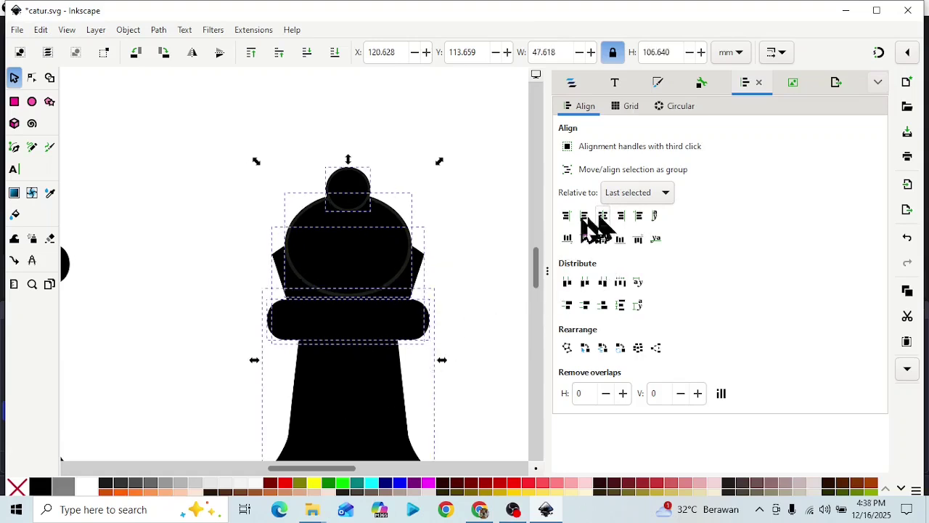
click(465, 223)
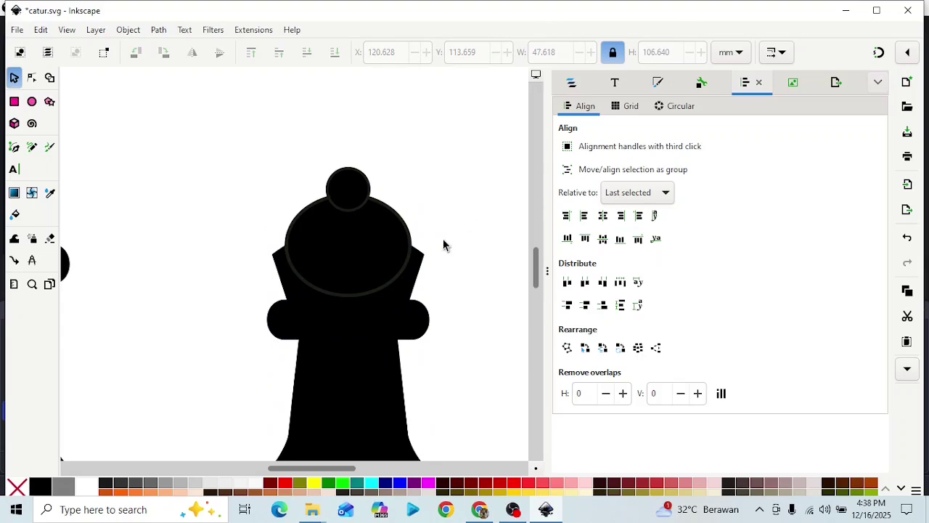
scroll(444, 242, down, 3)
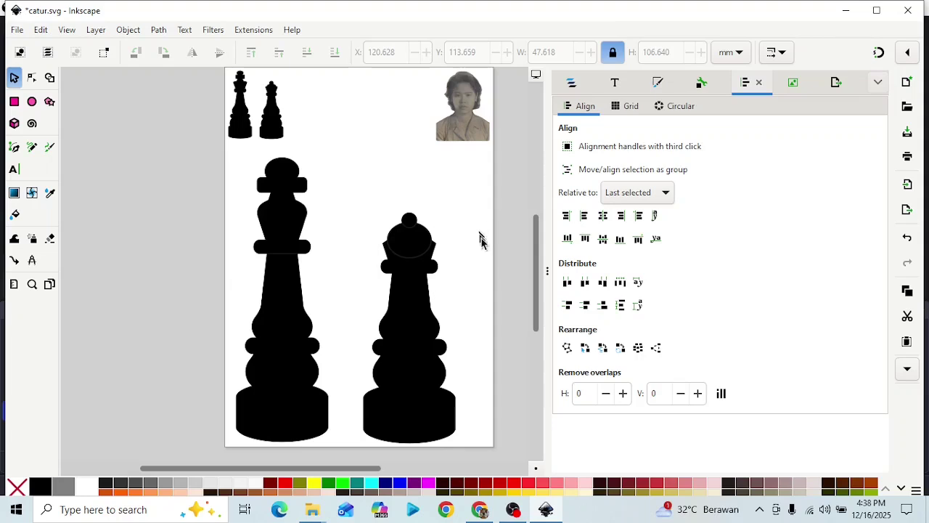
mouse_move(503, 507)
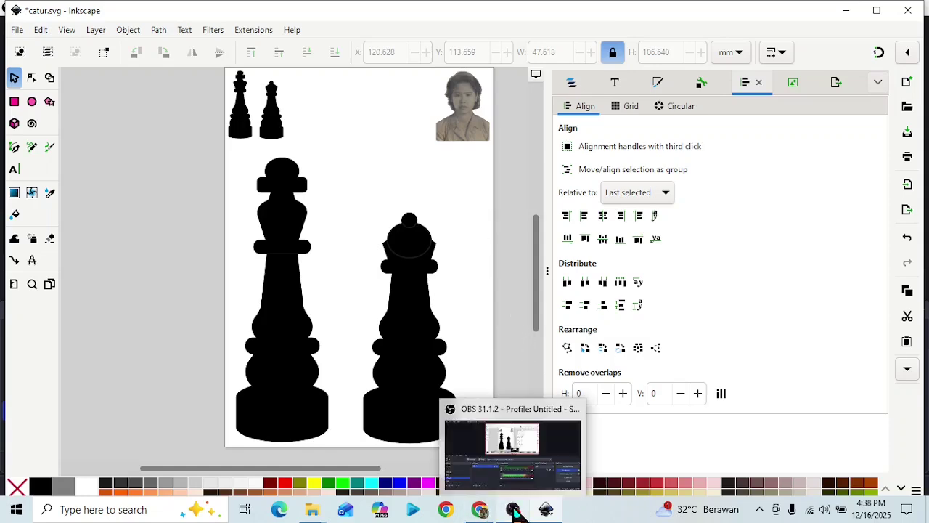